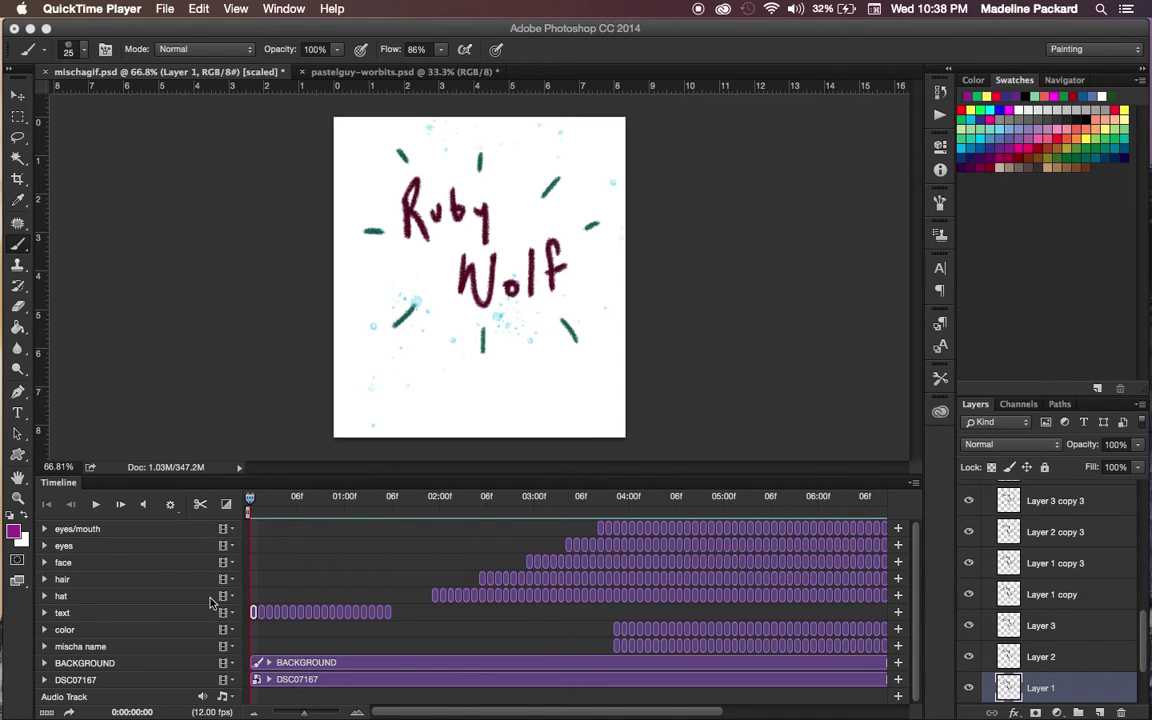
# Step: Scrub through the finished portrait animation's timeline to examine its frames, and collapse the text group in the layer list
pyautogui.moveTo(251, 502)
pyautogui.mouseDown()
pyautogui.moveTo(301, 489)
pyautogui.moveTo(613, 483)
pyautogui.mouseUp()
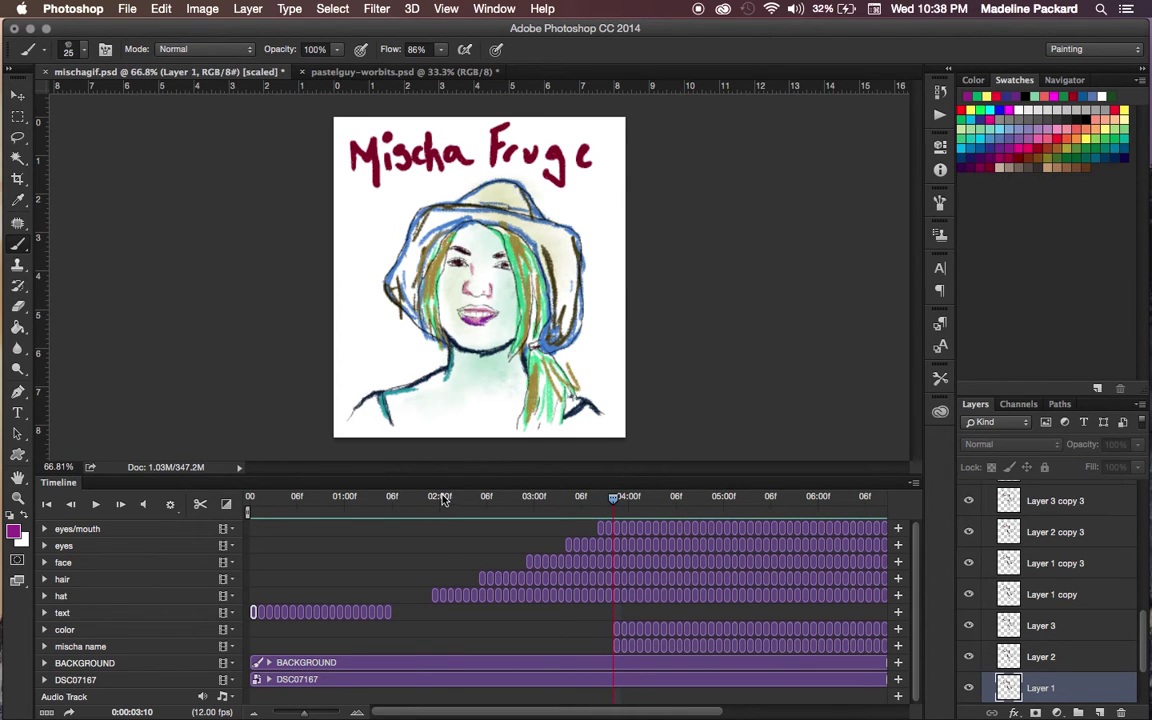
pyautogui.moveTo(443, 498); pyautogui.dragTo(257, 512)
pyautogui.click(277, 637)
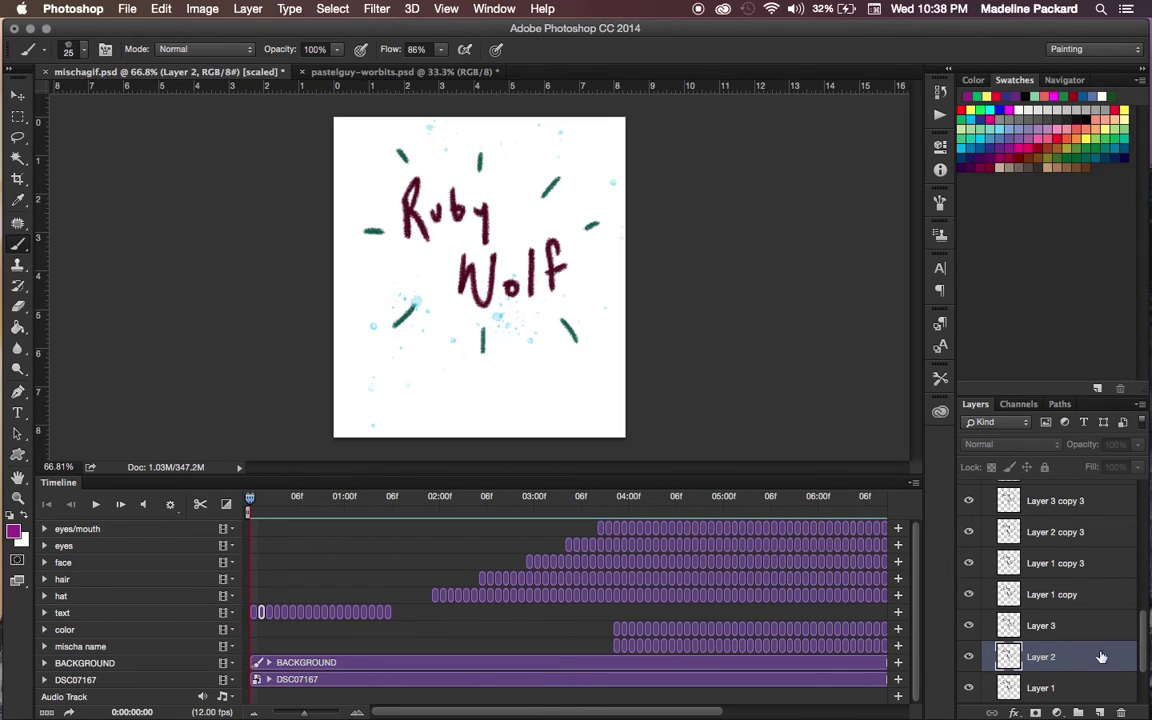
pyautogui.moveTo(1138, 635); pyautogui.dragTo(1141, 490)
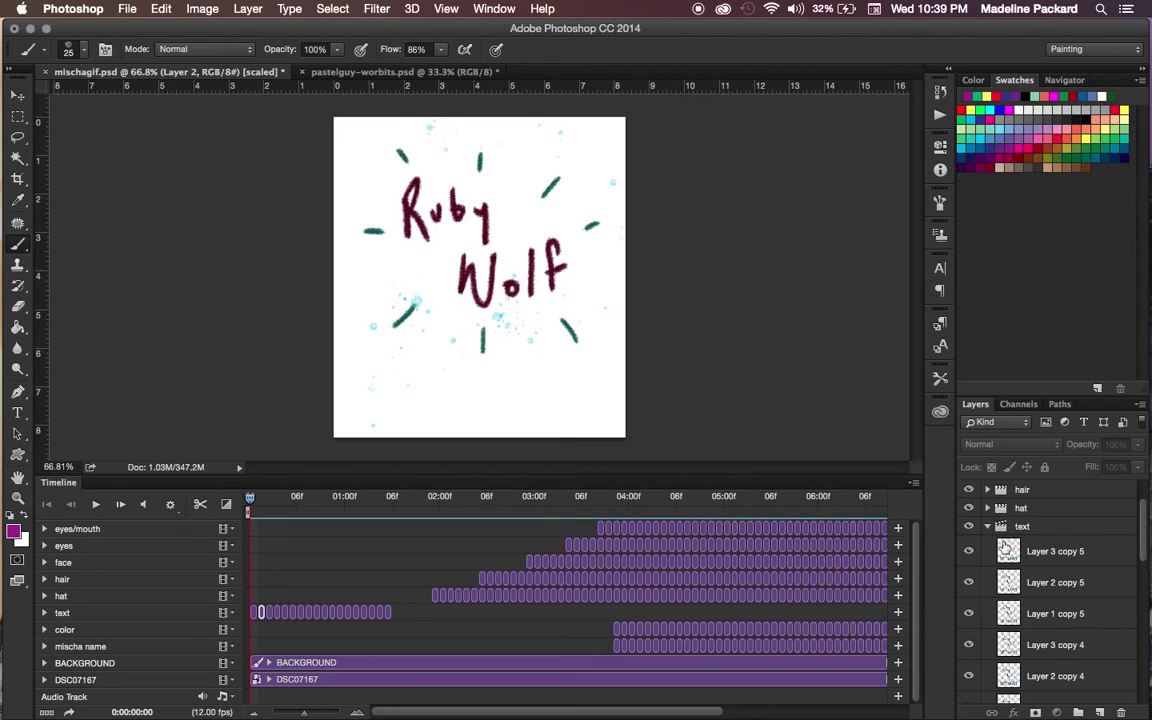
pyautogui.click(987, 581)
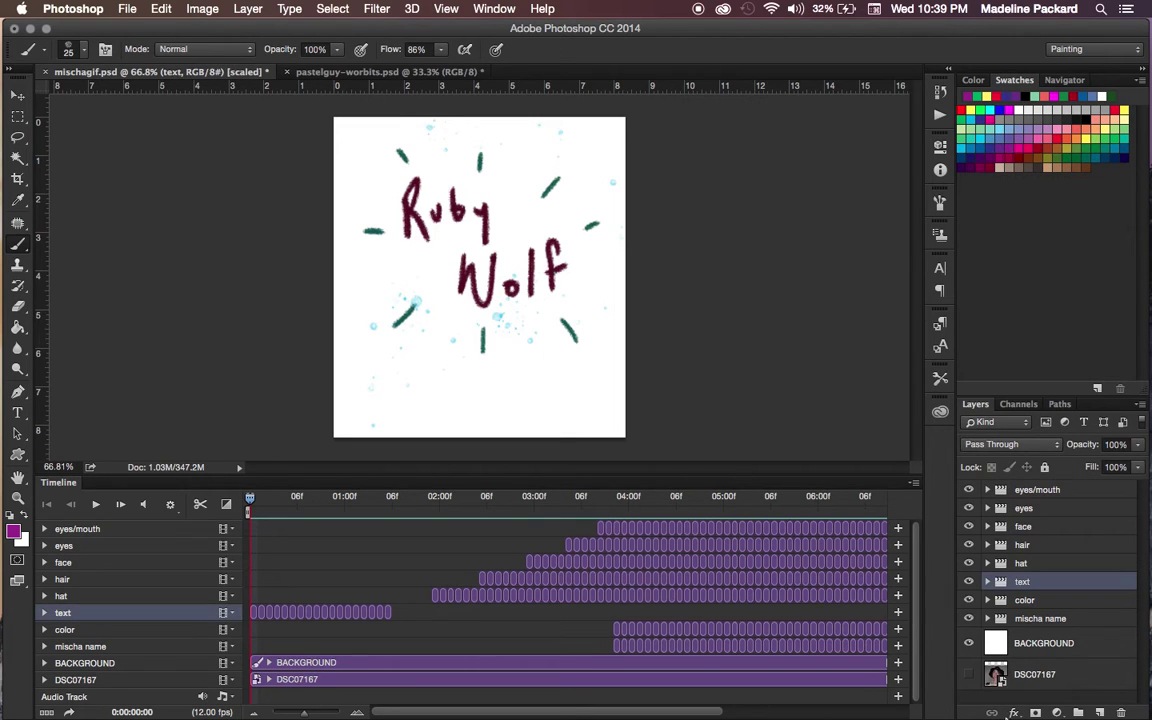
# Step: Create a new 600 x 600 pixel document at 72 pixels/inch with a white background, using the insta preset
pyautogui.click(123, 9)
pyautogui.click(125, 30)
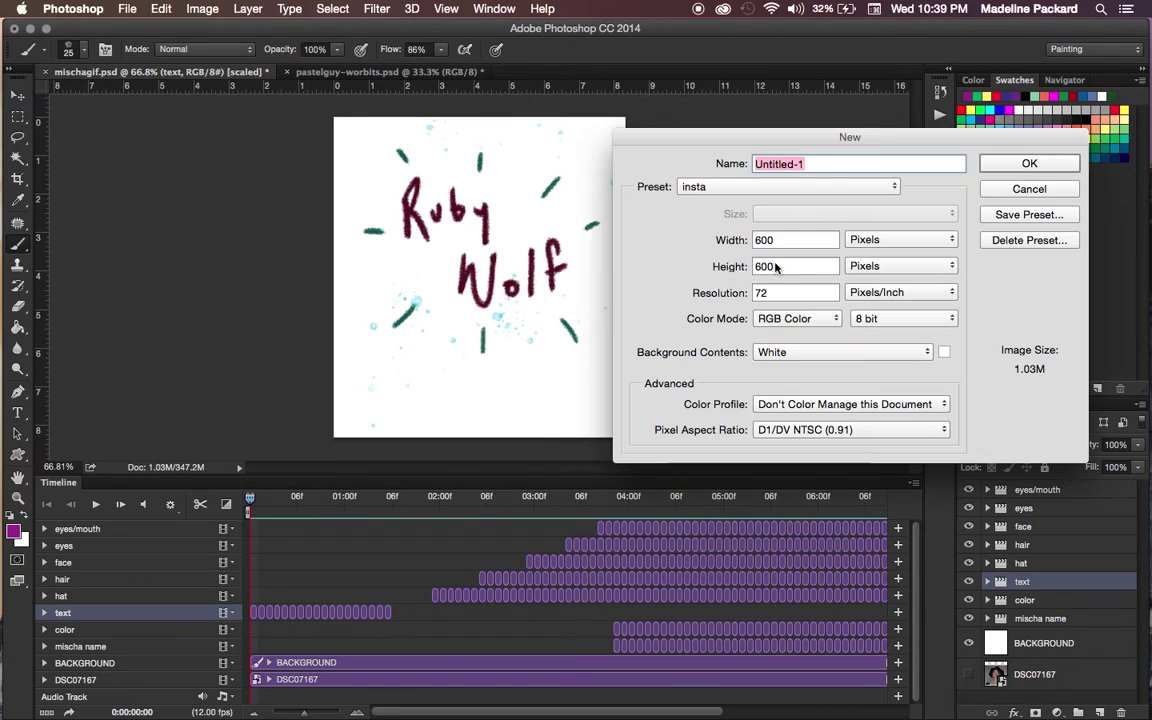
pyautogui.click(1038, 161)
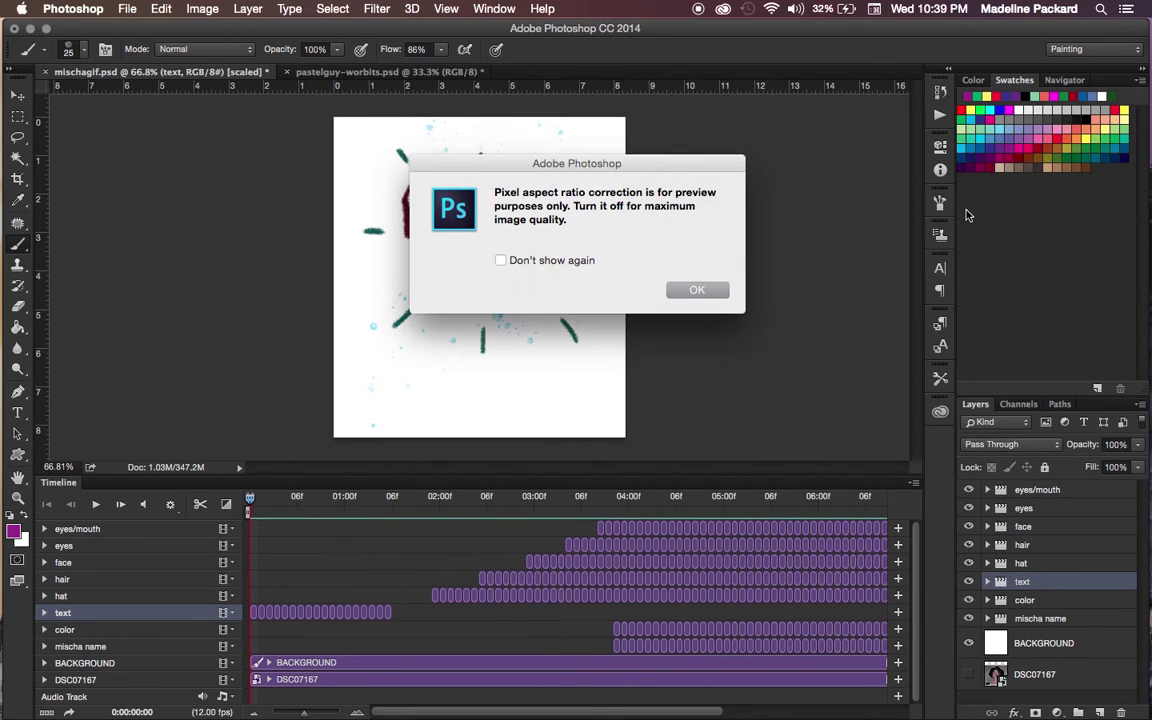
pyautogui.press('Return')
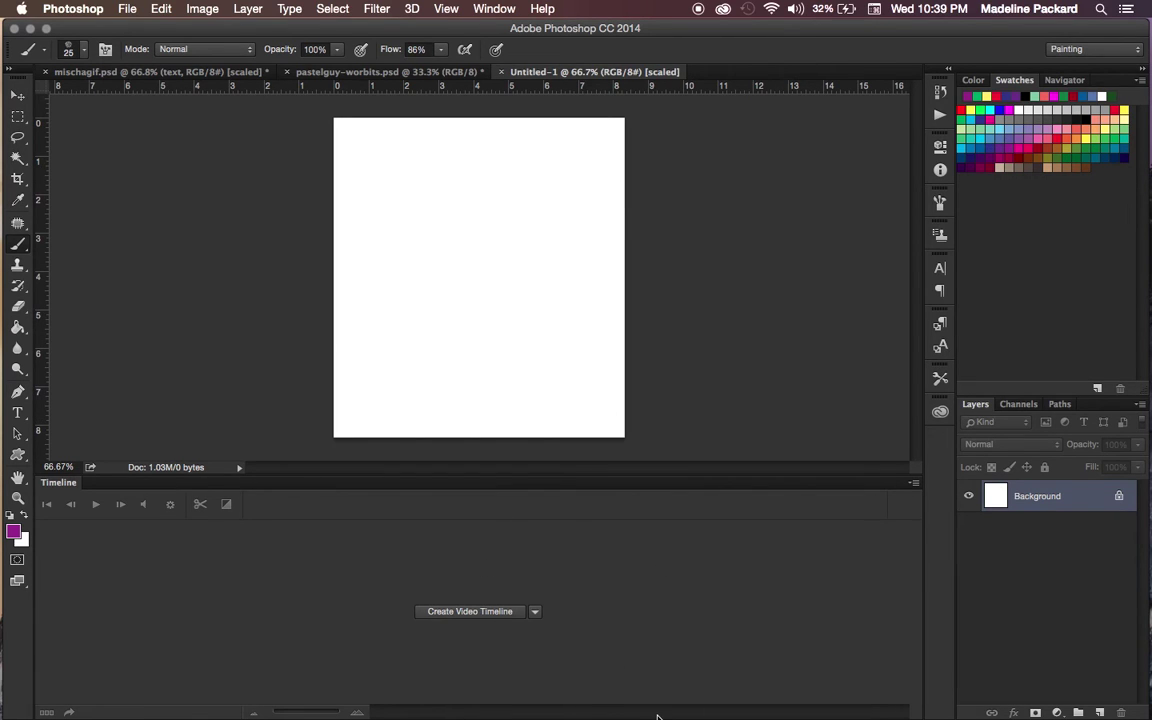
# Step: Create a video timeline for the new blank document
pyautogui.click(506, 10)
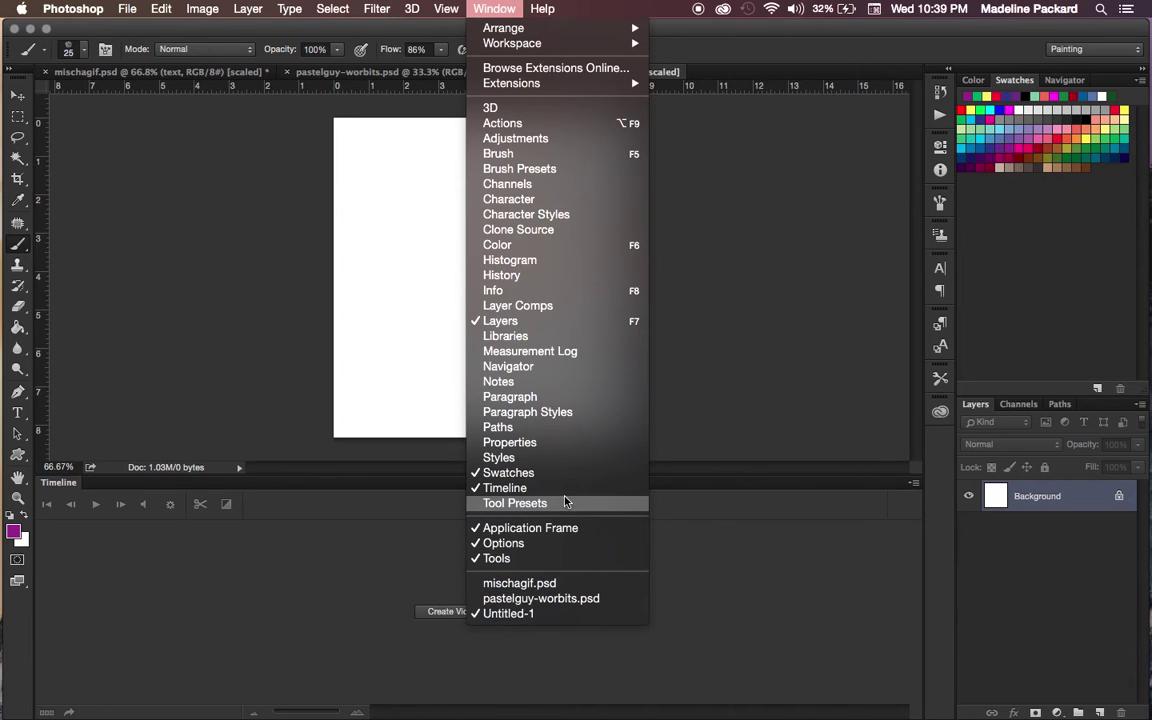
pyautogui.click(483, 615)
pyautogui.click(483, 612)
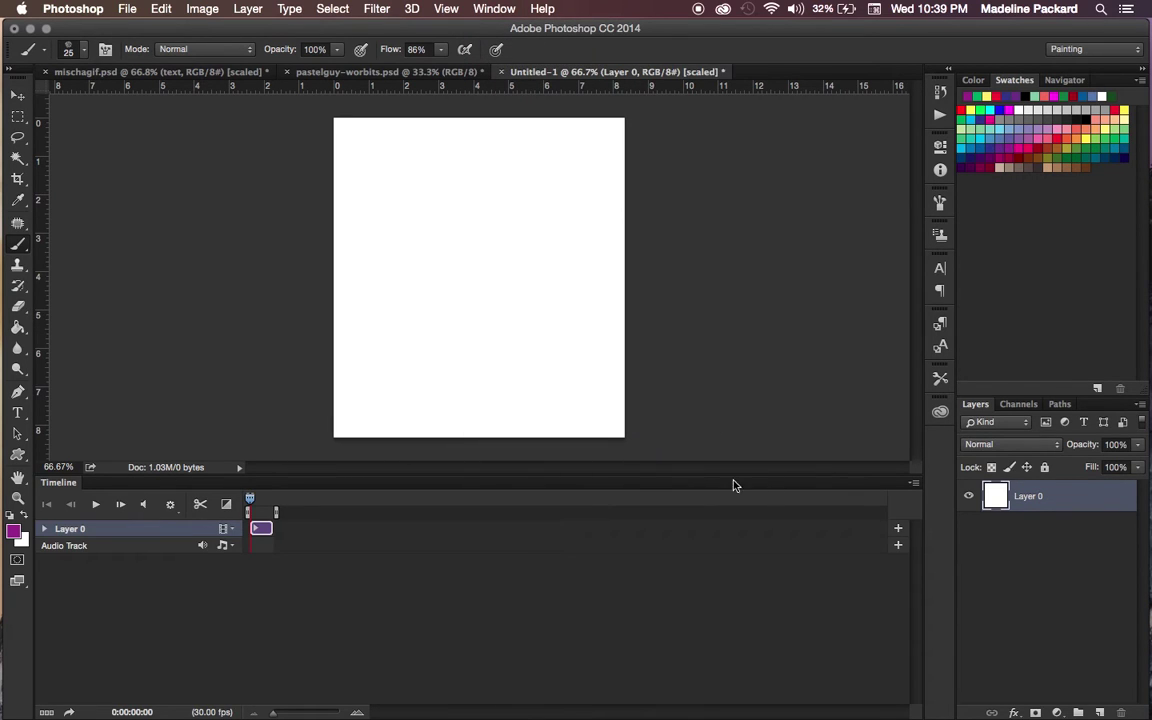
# Step: Set the timeline frame rate to 12 fps
pyautogui.click(913, 484)
pyautogui.click(944, 624)
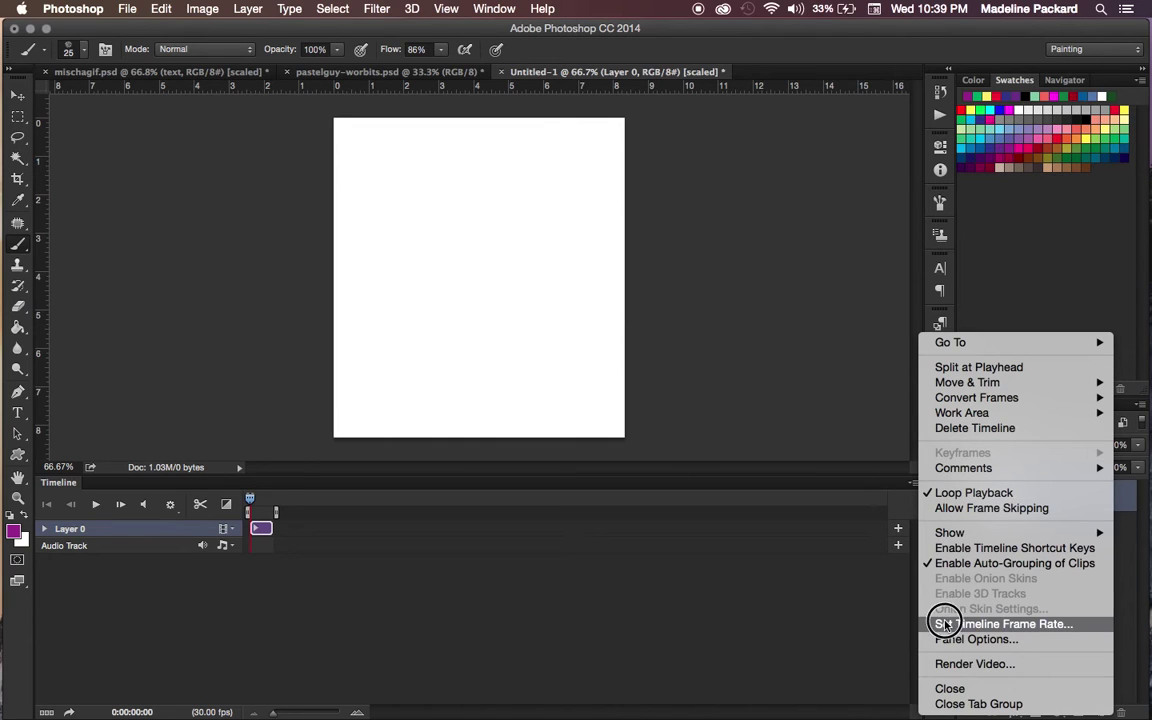
pyautogui.click(551, 333)
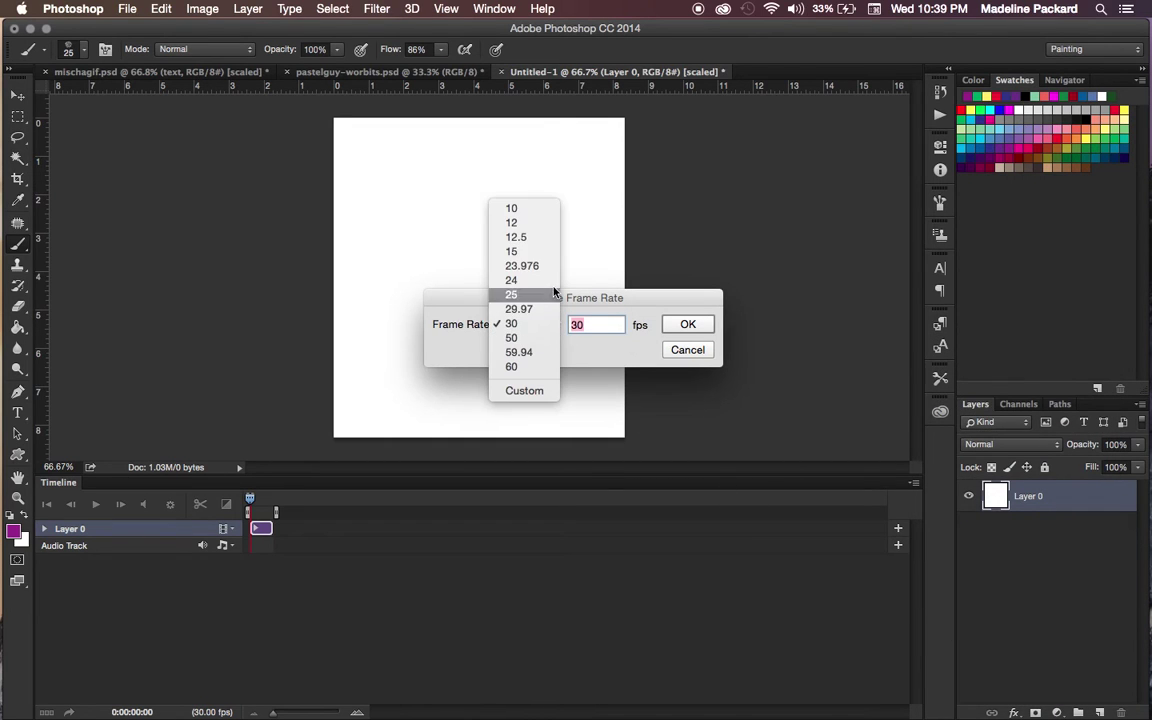
pyautogui.click(515, 224)
pyautogui.click(689, 326)
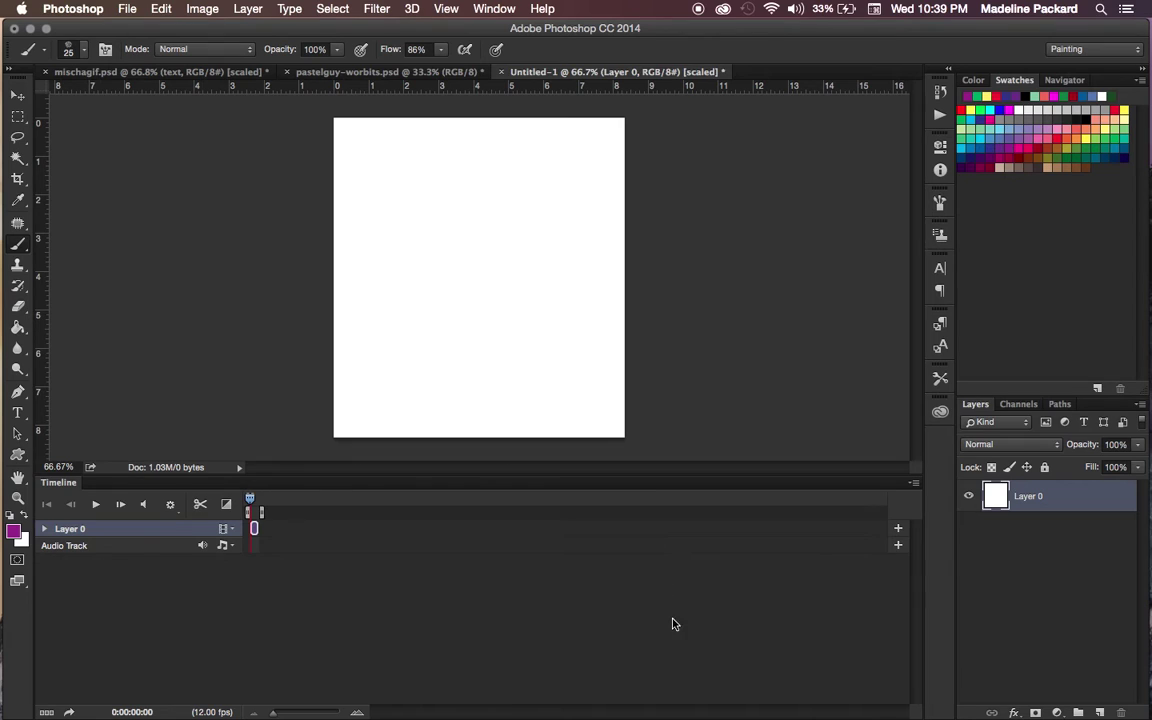
# Step: Rename Layer 0 as BACKGROUND
pyautogui.doubleClick(1030, 496)
pyautogui.write('BACKGROUND')
pyautogui.press('Return')
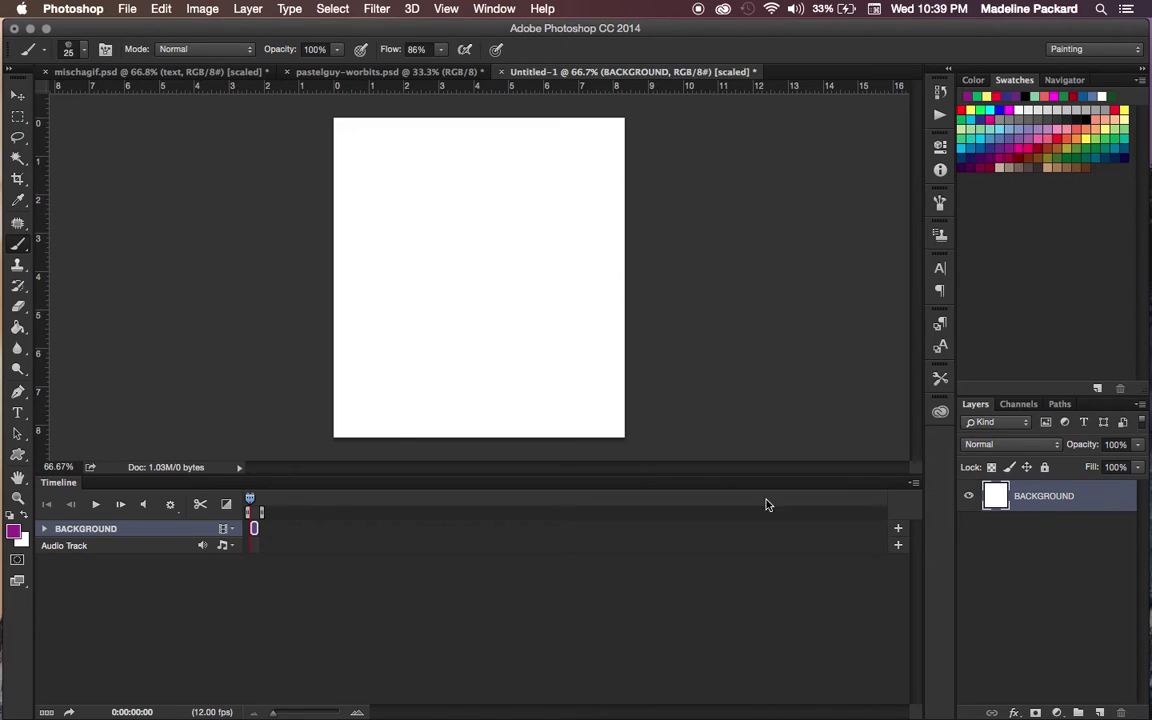
# Step: Add a new empty layer above BACKGROUND and trim its timeline clip to a single frame
pyautogui.click(1099, 711)
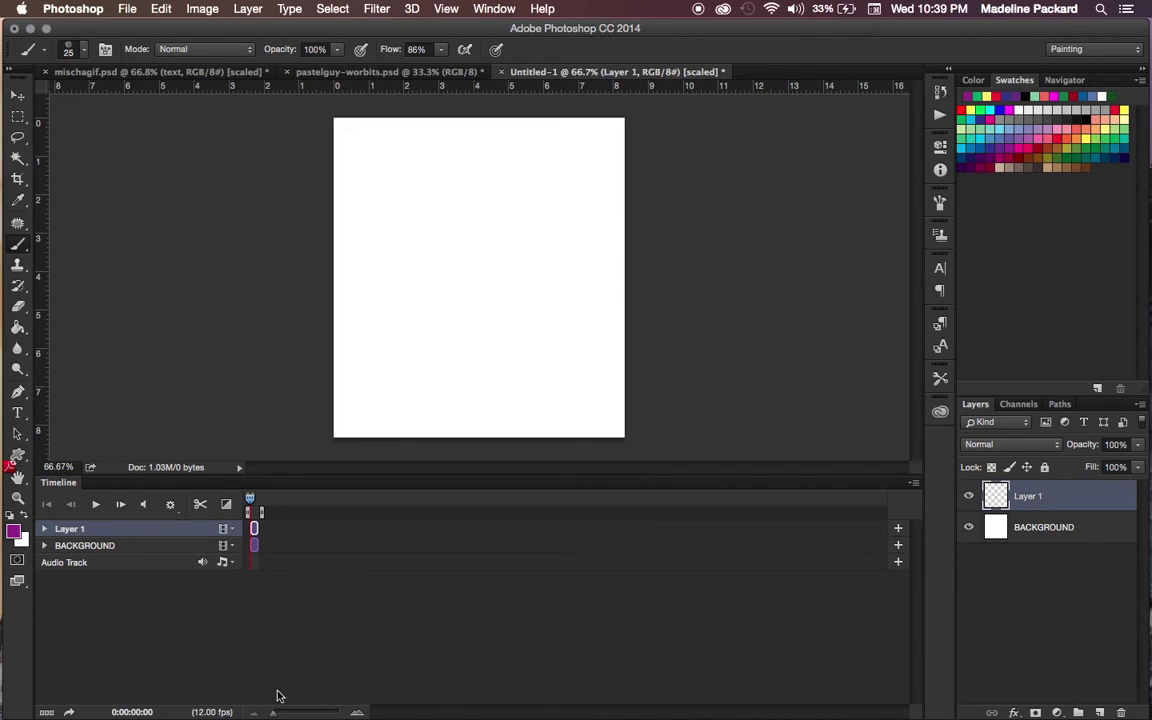
pyautogui.moveTo(283, 712); pyautogui.dragTo(301, 712)
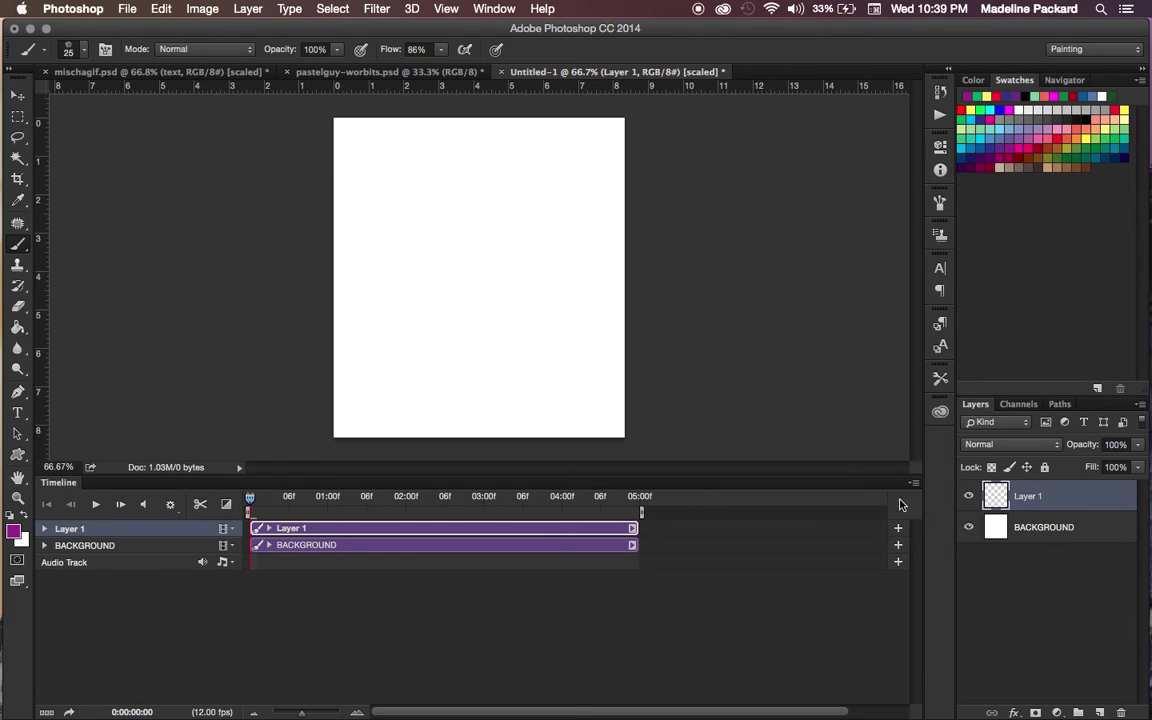
pyautogui.moveTo(638, 532); pyautogui.dragTo(230, 614)
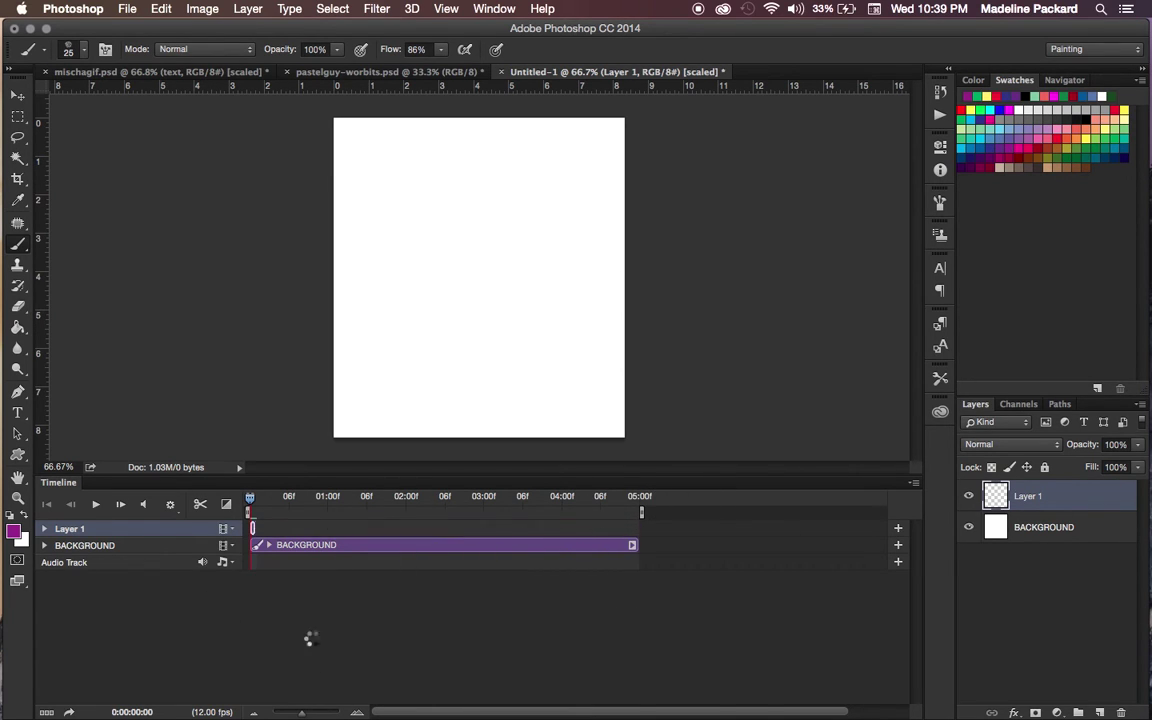
pyautogui.click(1100, 713)
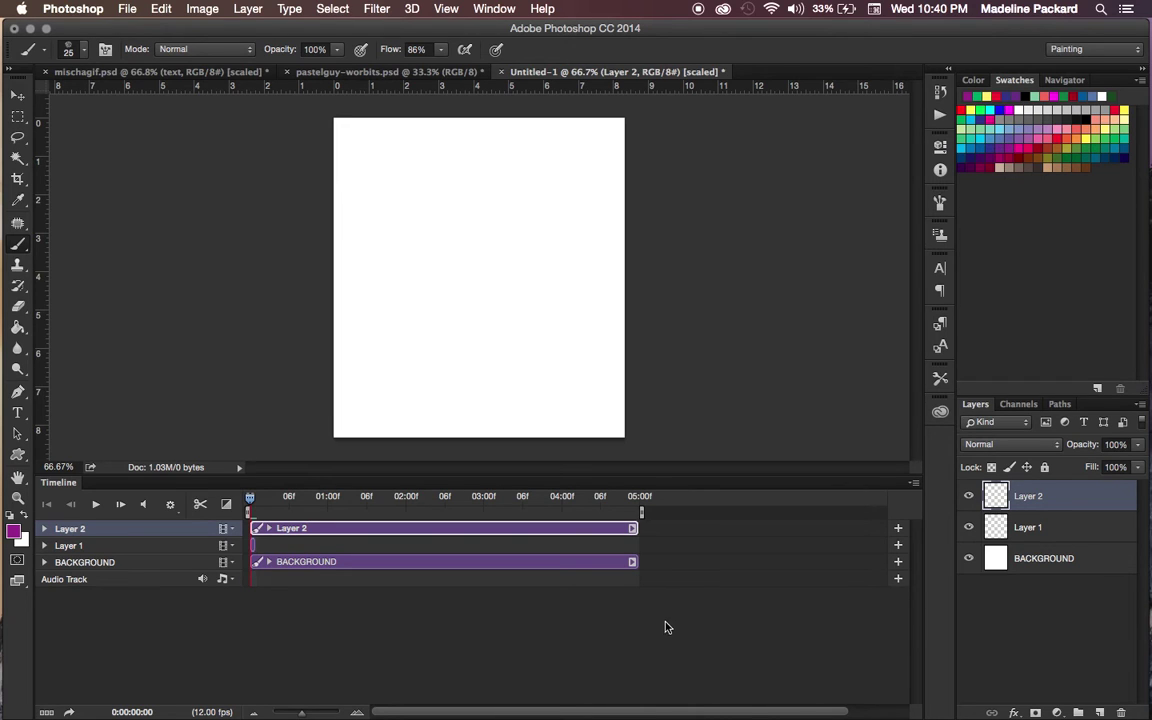
pyautogui.click(636, 528)
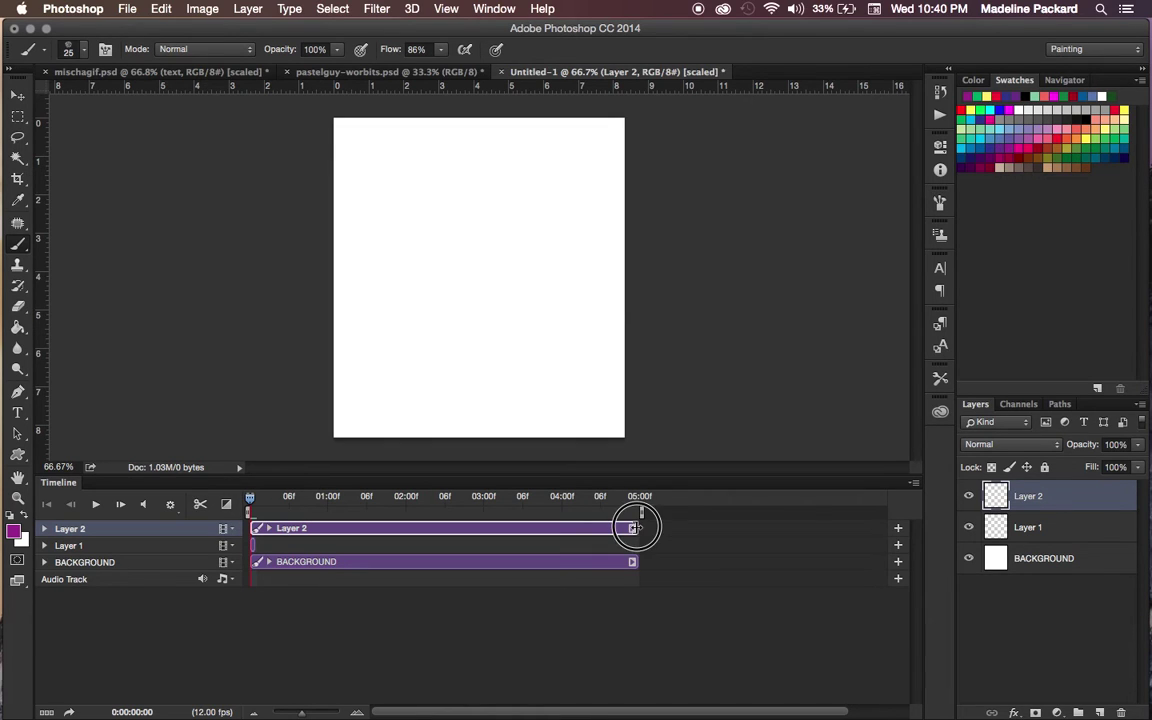
pyautogui.press('BackSpace')
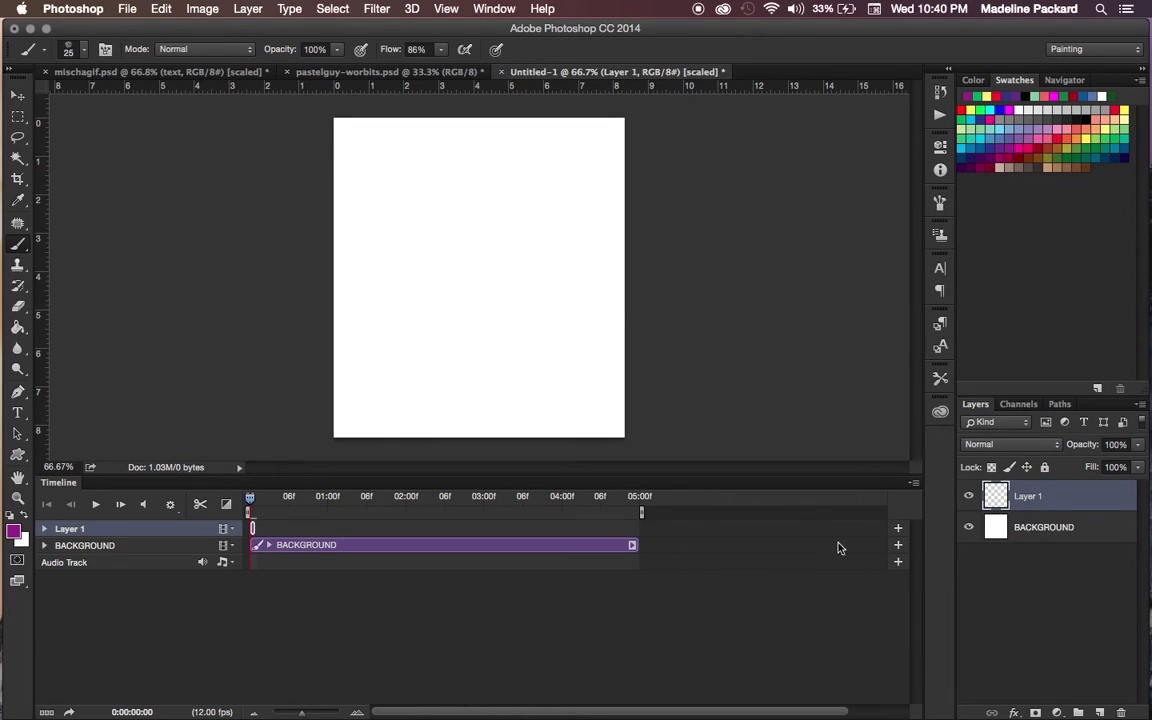
# Step: Duplicate the single-frame Layer 1 three times, keeping the default names Layer 1 copy, Layer 1 copy 2 and Layer 1 copy 3
pyautogui.rightClick(1068, 492)
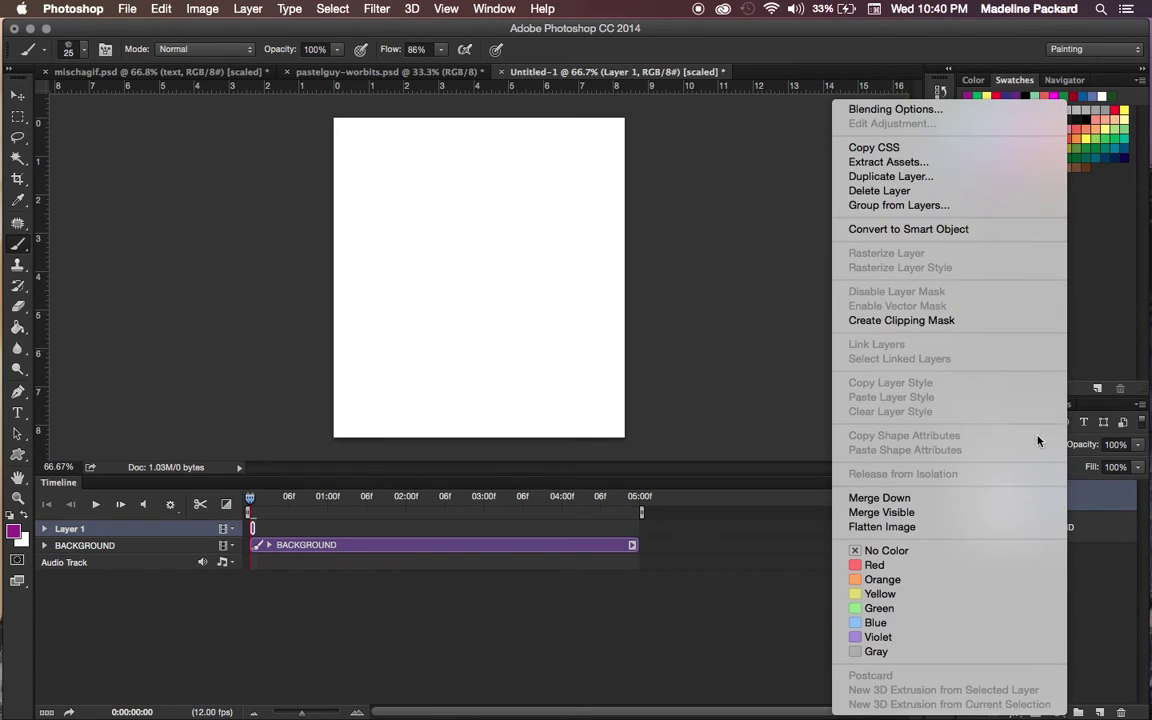
pyautogui.click(931, 176)
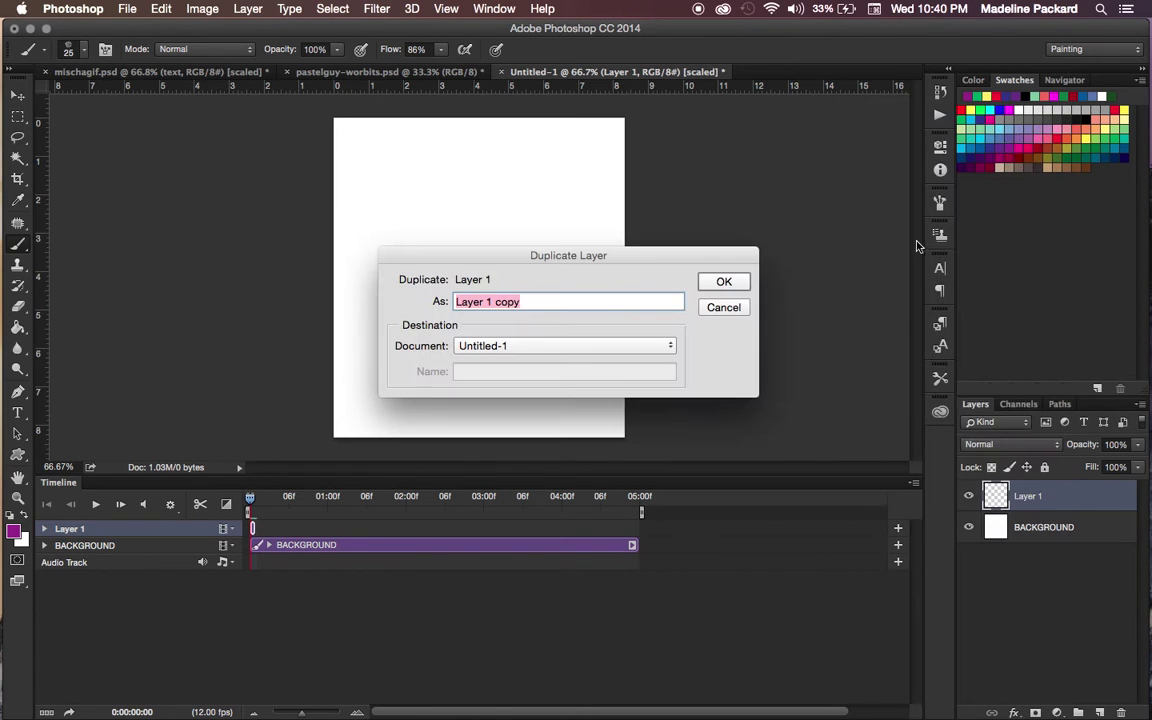
pyautogui.click(724, 282)
pyautogui.rightClick(1075, 499)
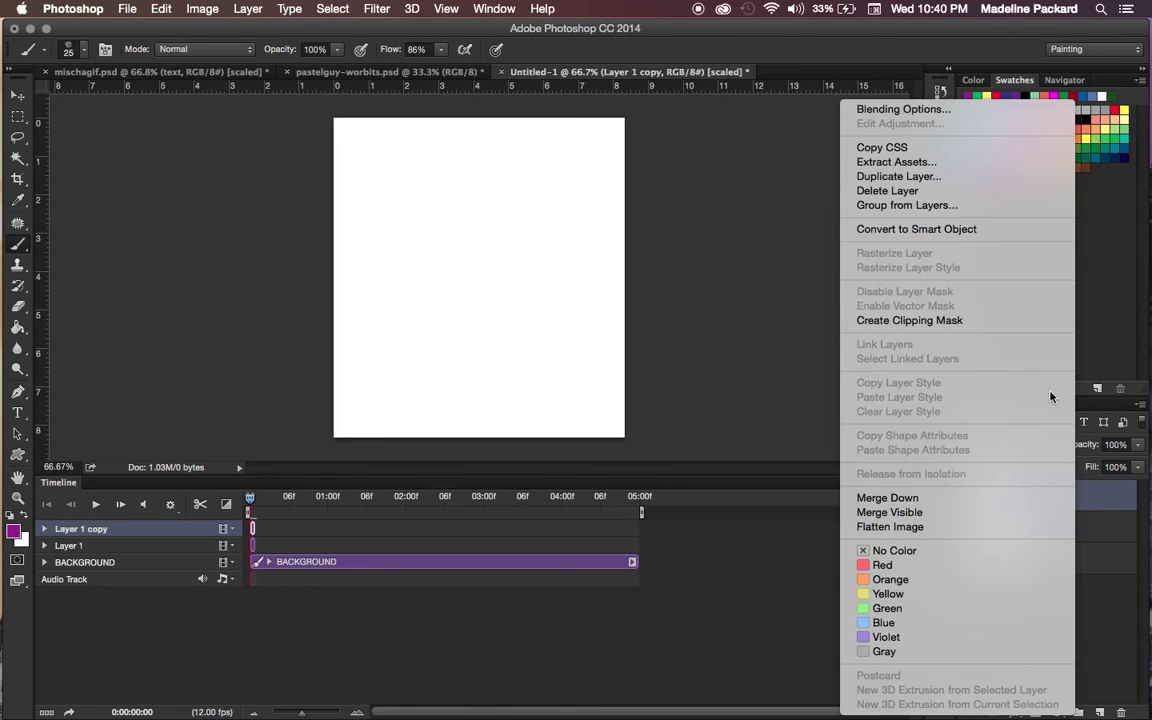
pyautogui.click(968, 178)
pyautogui.click(722, 280)
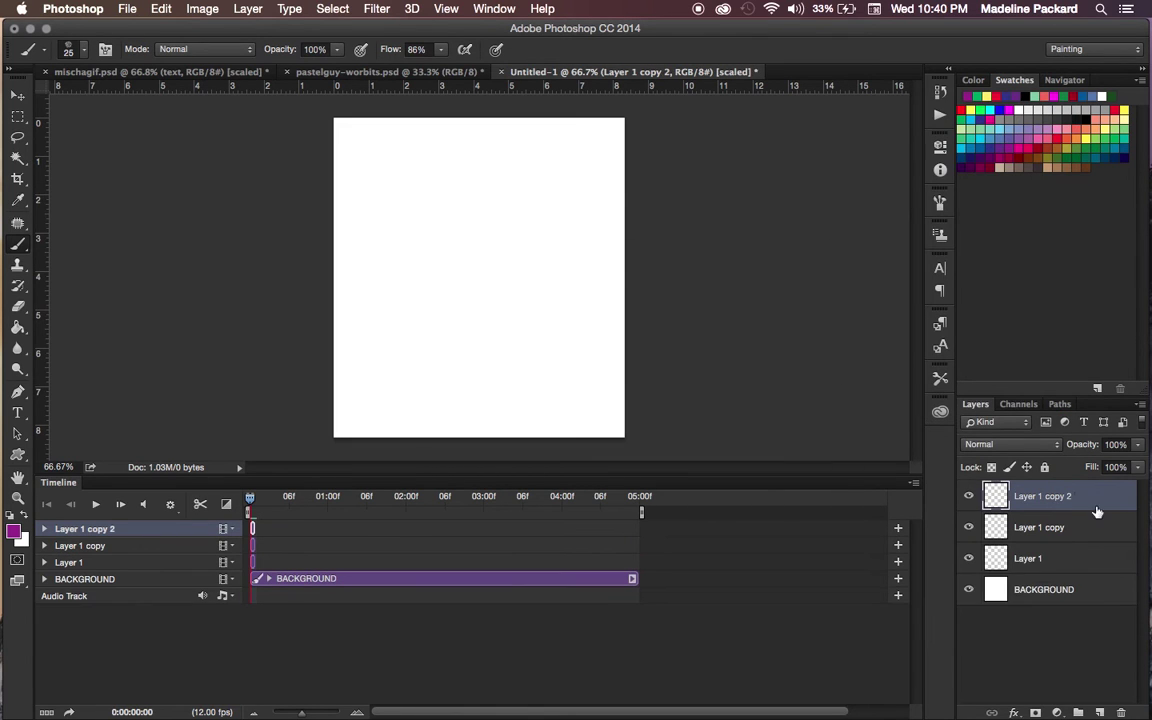
pyautogui.rightClick(1097, 512)
pyautogui.click(972, 174)
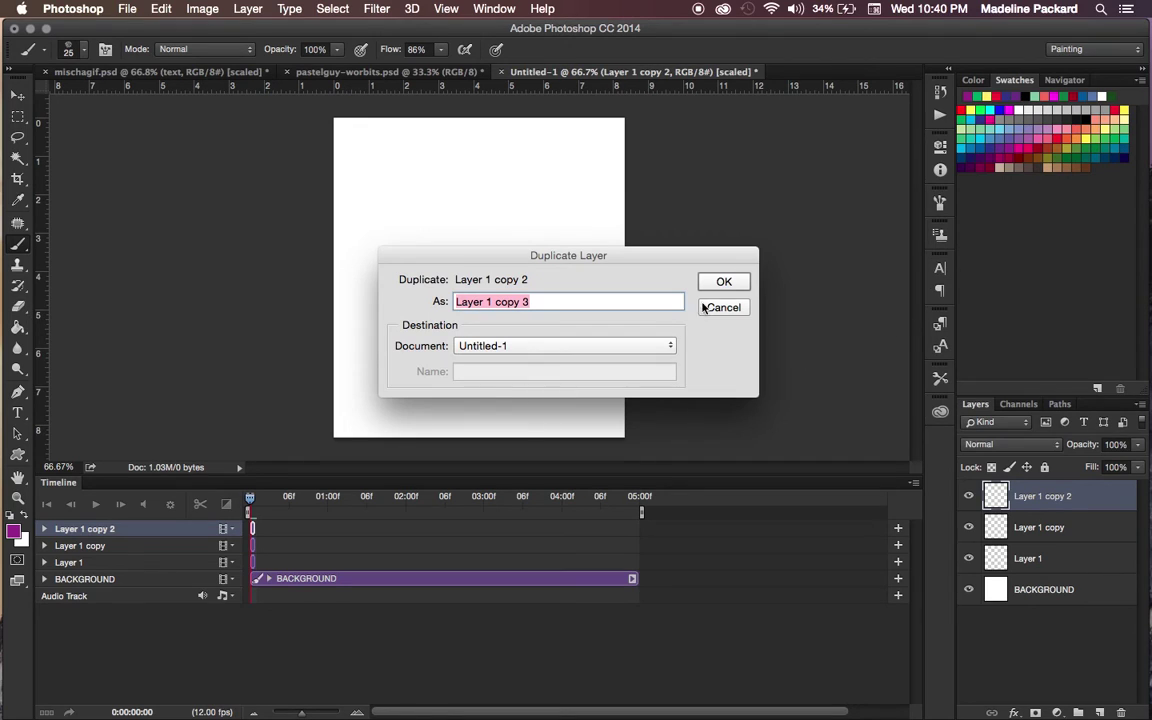
pyautogui.press('Return')
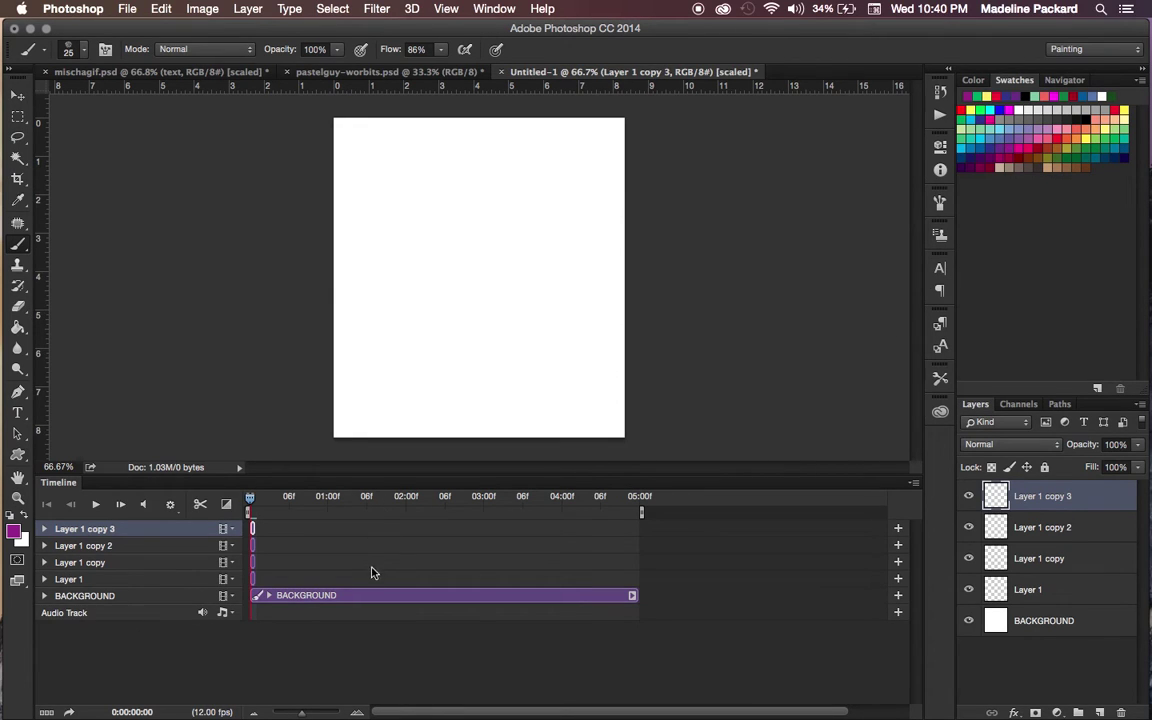
# Step: Make Layer 1 active and set up the Kyle's Drawing Box - China Marker brush with black as the painting colour
pyautogui.click(318, 712)
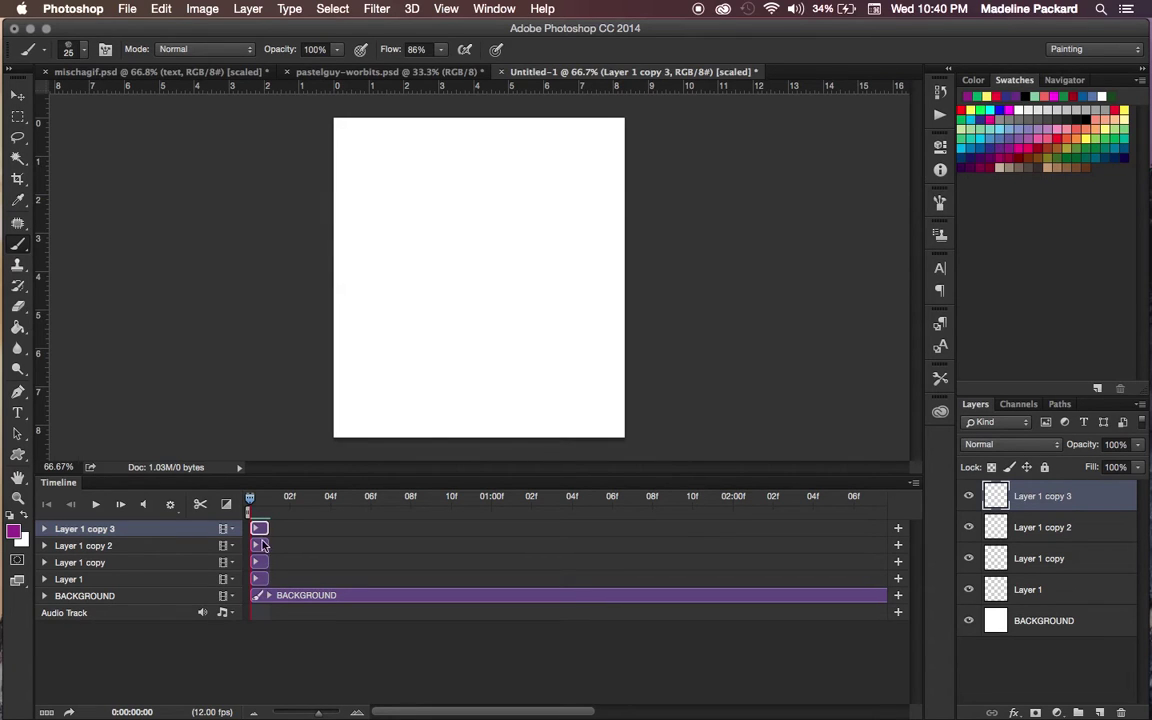
pyautogui.click(1090, 596)
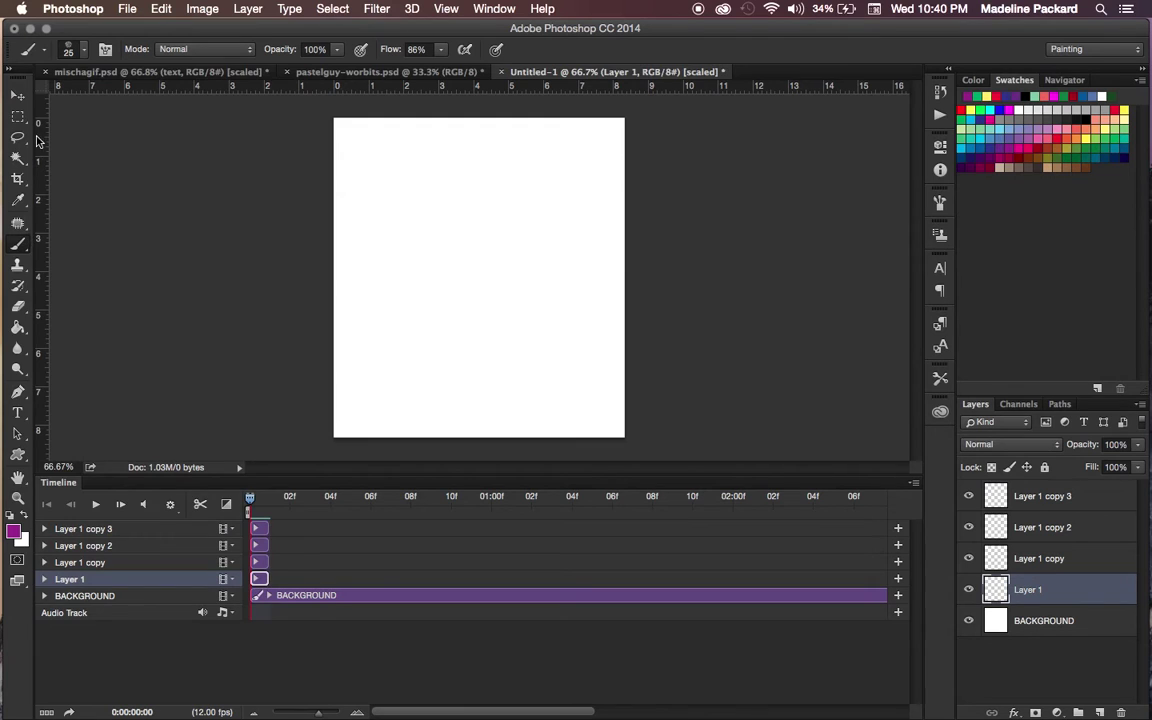
pyautogui.click(46, 53)
pyautogui.moveTo(270, 163)
pyautogui.mouseDown()
pyautogui.moveTo(288, 224)
pyautogui.moveTo(283, 279)
pyautogui.moveTo(267, 223)
pyautogui.mouseUp()
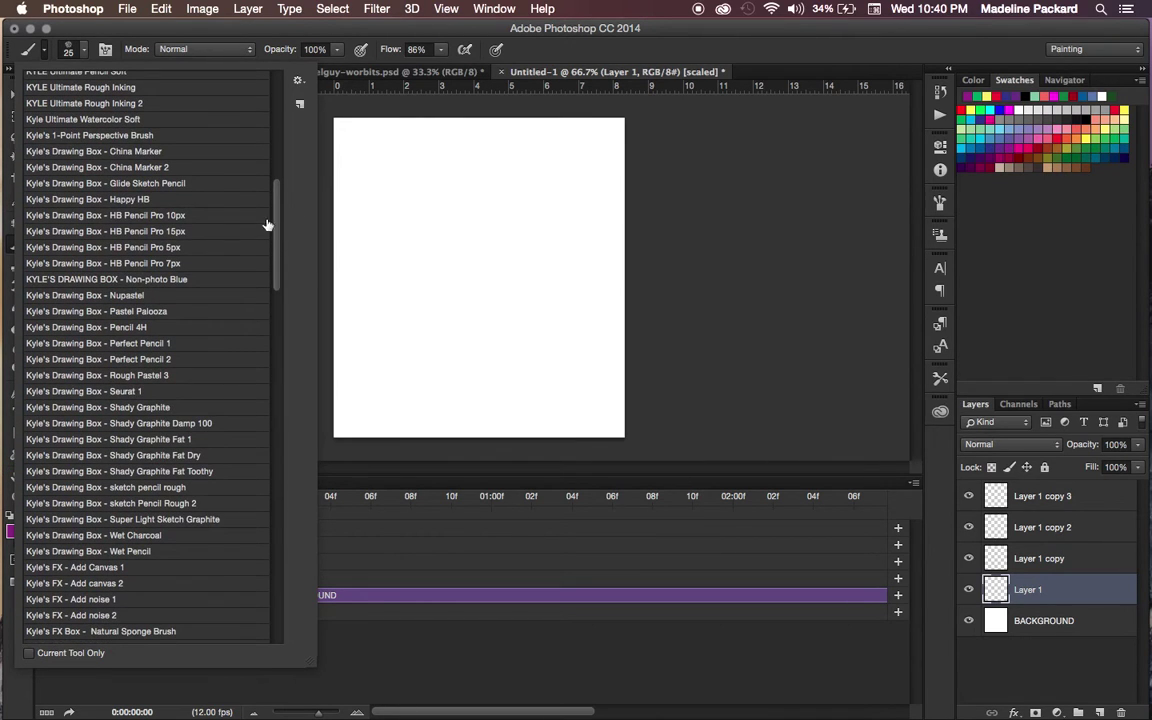
pyautogui.click(206, 151)
pyautogui.click(674, 204)
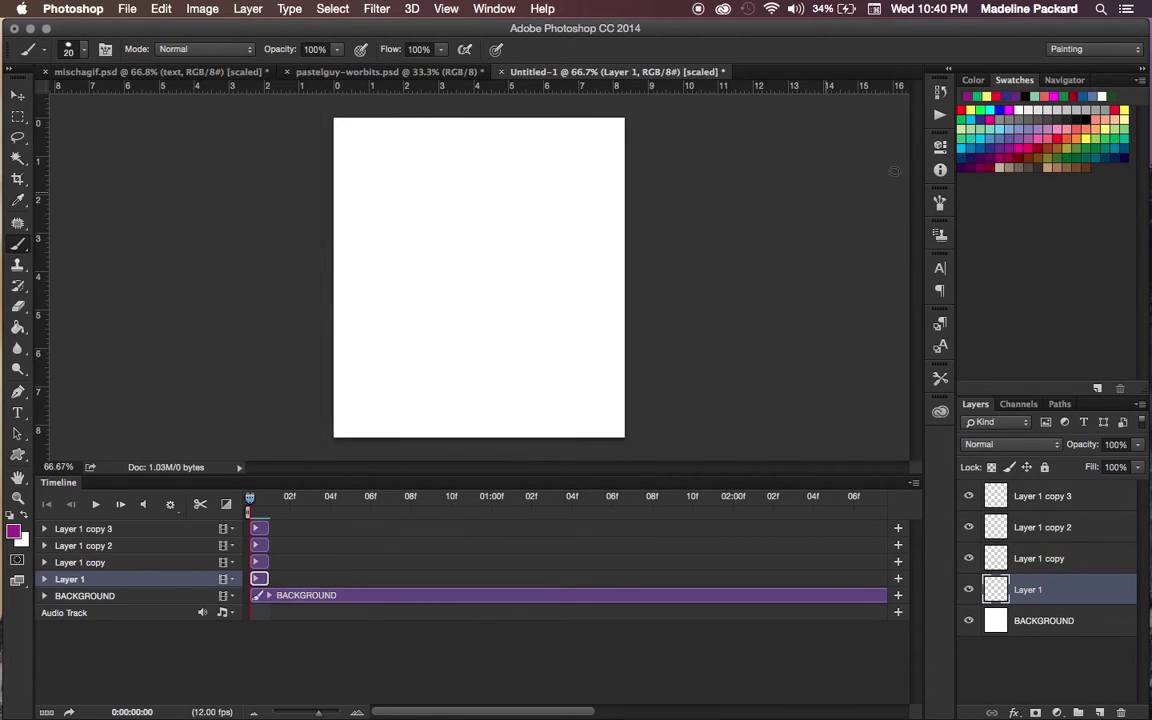
pyautogui.click(979, 103)
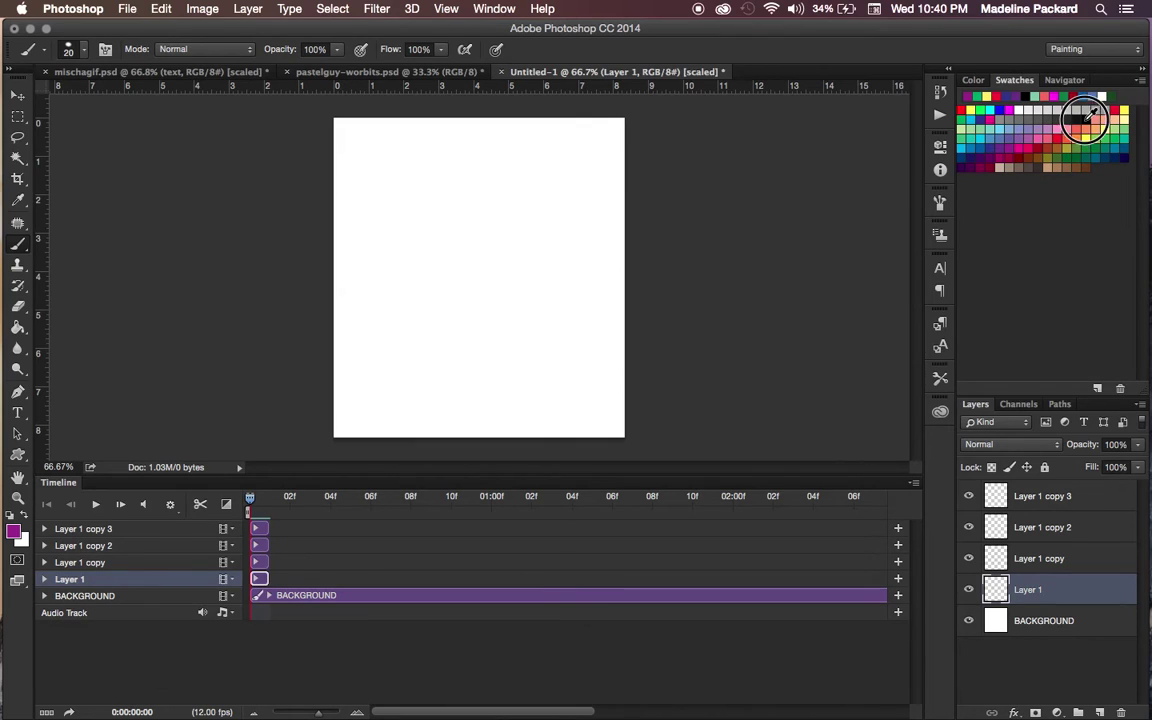
# Step: Paint a face's features on Layer 1: two dot eyes, a nose, a mouth and an ear on each side
pyautogui.click(437, 237)
pyautogui.click(488, 235)
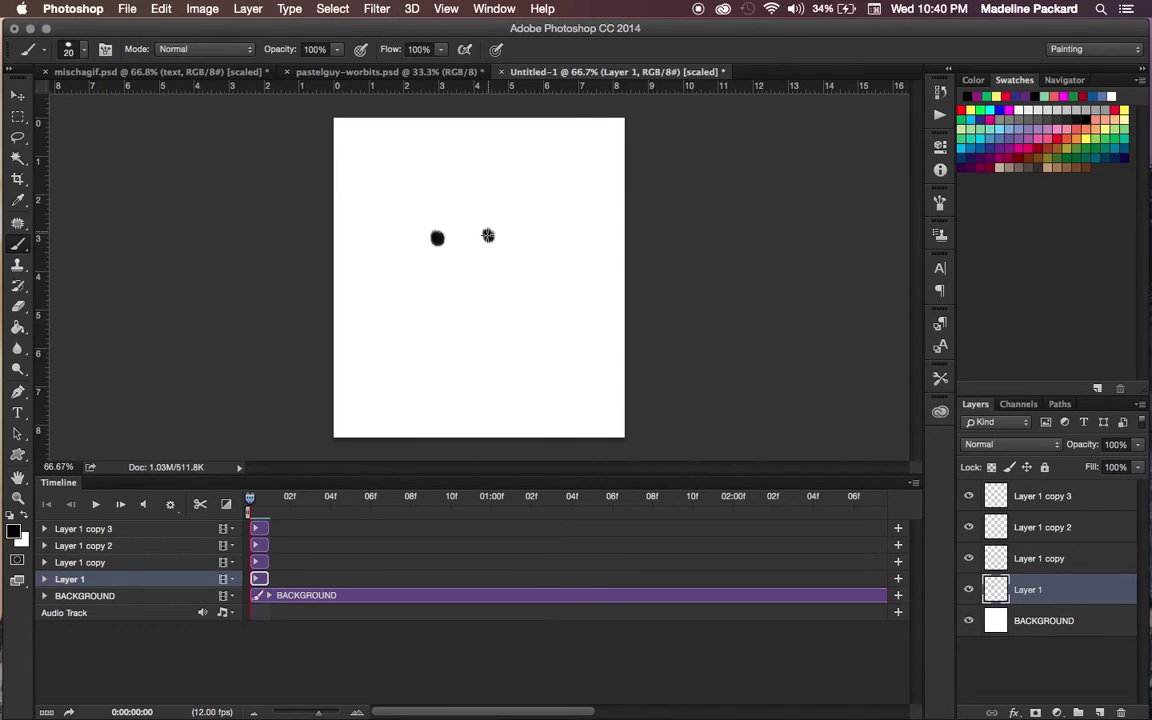
pyautogui.moveTo(455, 282)
pyautogui.mouseDown()
pyautogui.moveTo(455, 303)
pyautogui.moveTo(478, 301)
pyautogui.moveTo(468, 271)
pyautogui.mouseUp()
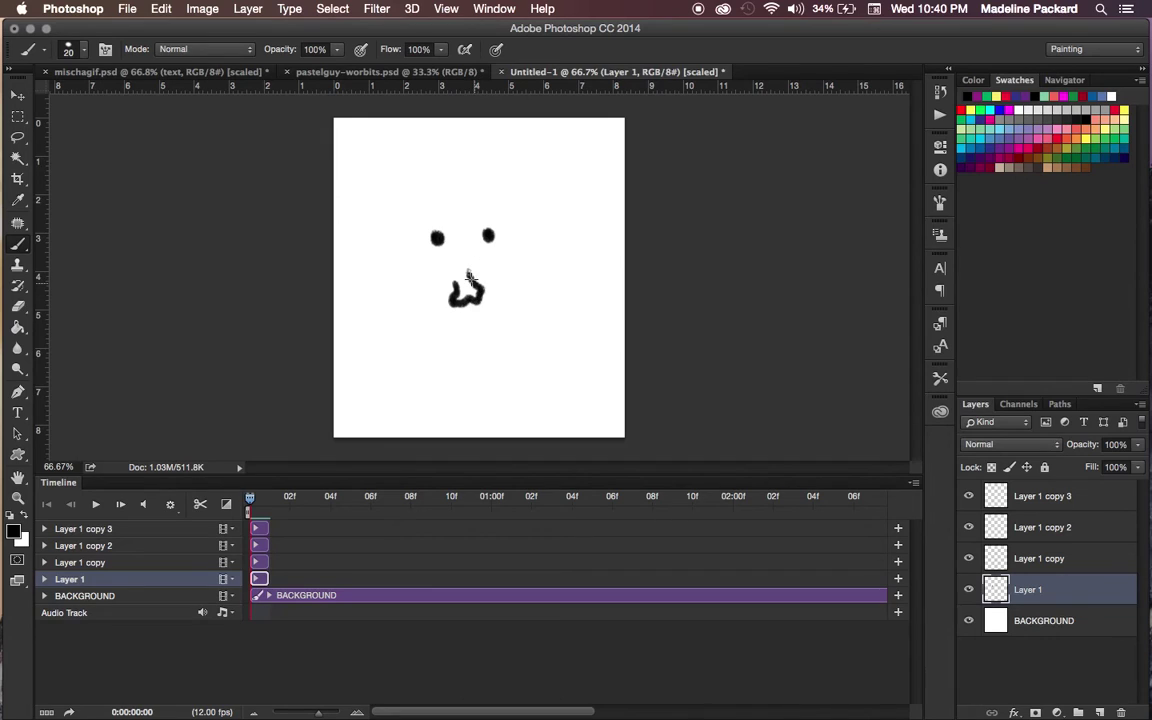
pyautogui.press(']')
pyautogui.press(']')
pyautogui.press(']')
pyautogui.moveTo(464, 336)
pyautogui.mouseDown()
pyautogui.moveTo(484, 334)
pyautogui.moveTo(478, 350)
pyautogui.mouseUp()
pyautogui.moveTo(399, 275); pyautogui.dragTo(408, 308)
pyautogui.moveTo(530, 253); pyautogui.dragTo(540, 295)
# Step: Paint the outline of the face on Layer 1, with both cheeks and the chin, using a 20 px brush
pyautogui.press('[')
pyautogui.press('[')
pyautogui.press('[')
pyautogui.moveTo(433, 356)
pyautogui.mouseDown()
pyautogui.moveTo(442, 375)
pyautogui.moveTo(522, 338)
pyautogui.moveTo(515, 237)
pyautogui.mouseUp()
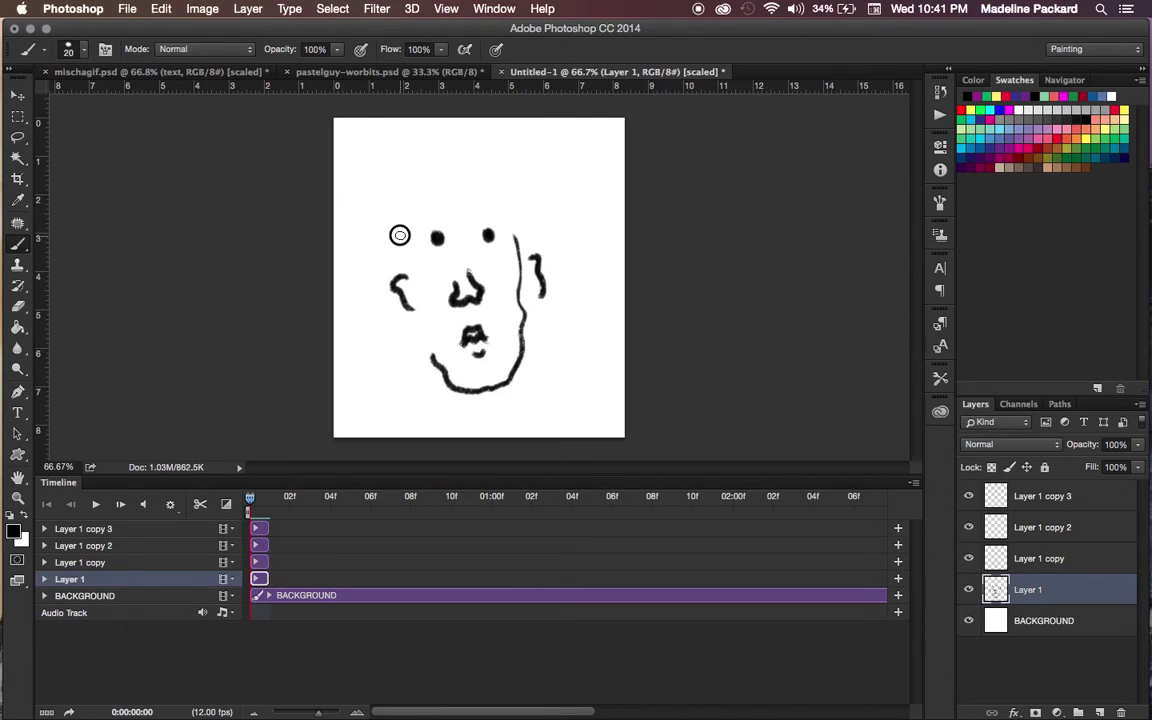
pyautogui.moveTo(400, 235); pyautogui.dragTo(432, 354)
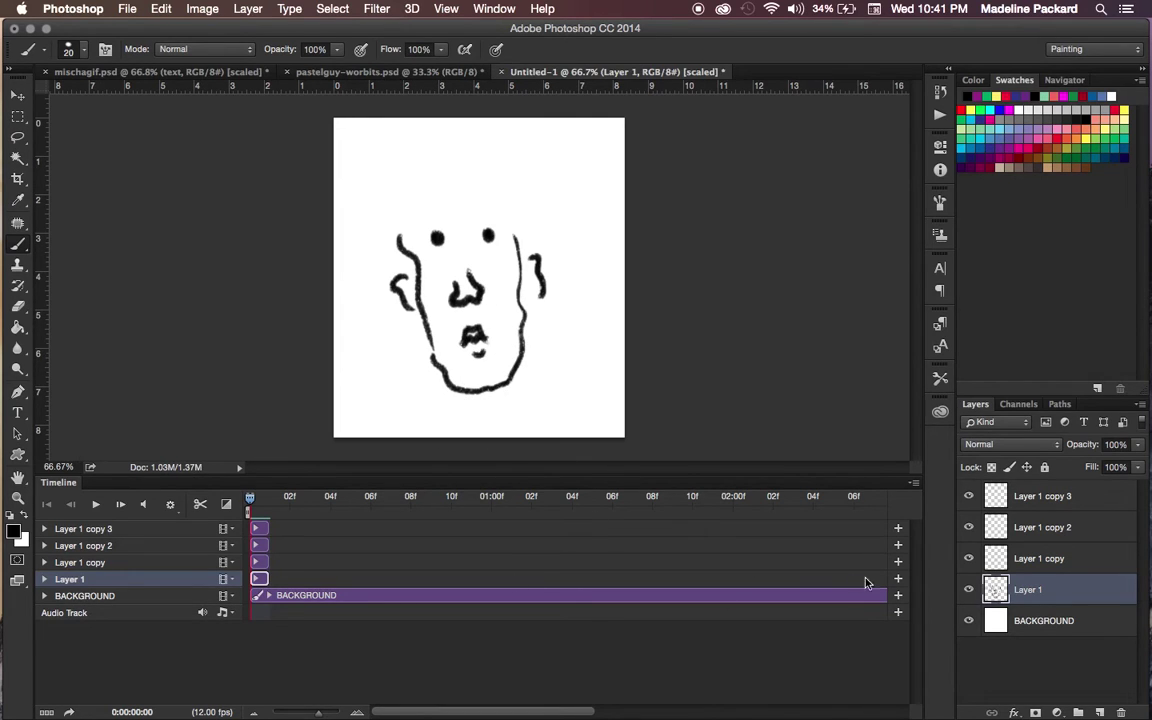
pyautogui.click(1084, 557)
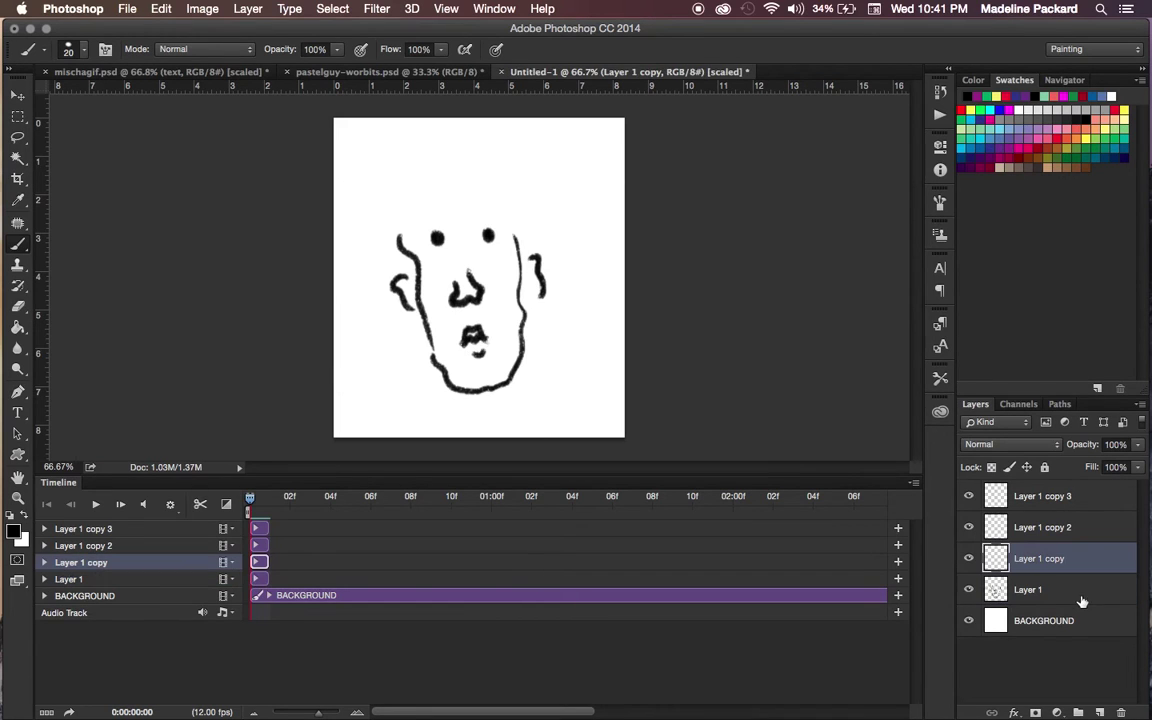
pyautogui.moveTo(455, 295)
pyautogui.mouseDown()
pyautogui.moveTo(593, 260)
pyautogui.moveTo(531, 318)
pyautogui.moveTo(543, 388)
pyautogui.mouseUp()
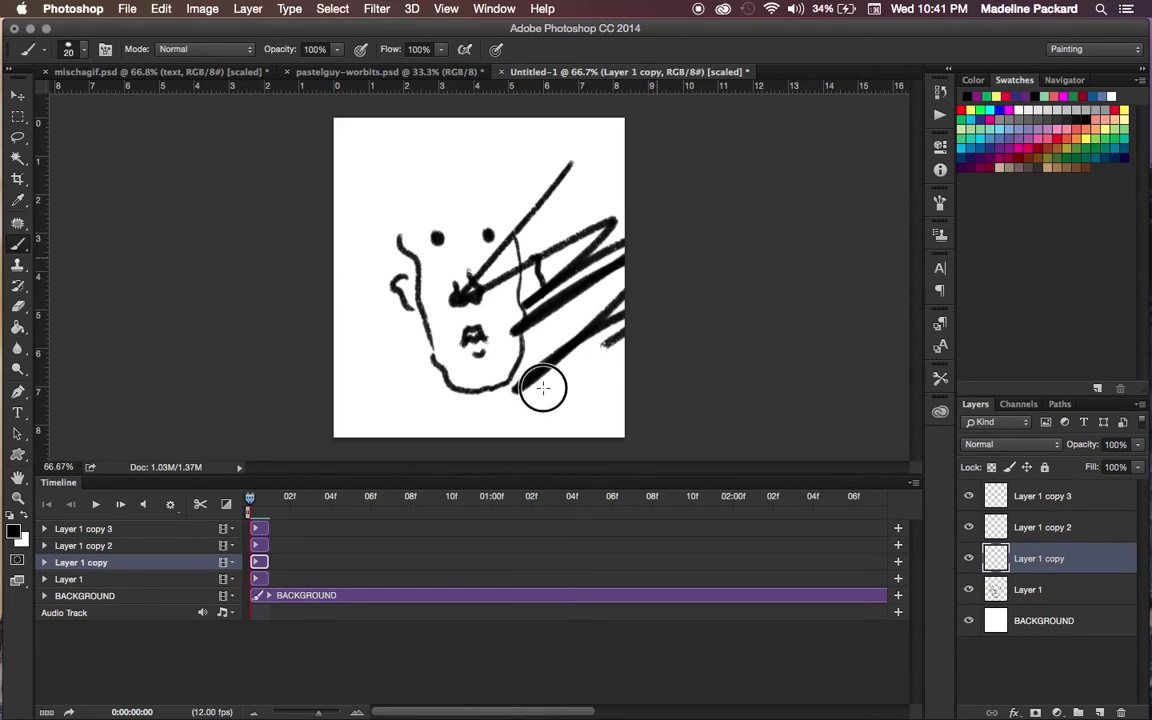
pyautogui.click(968, 558)
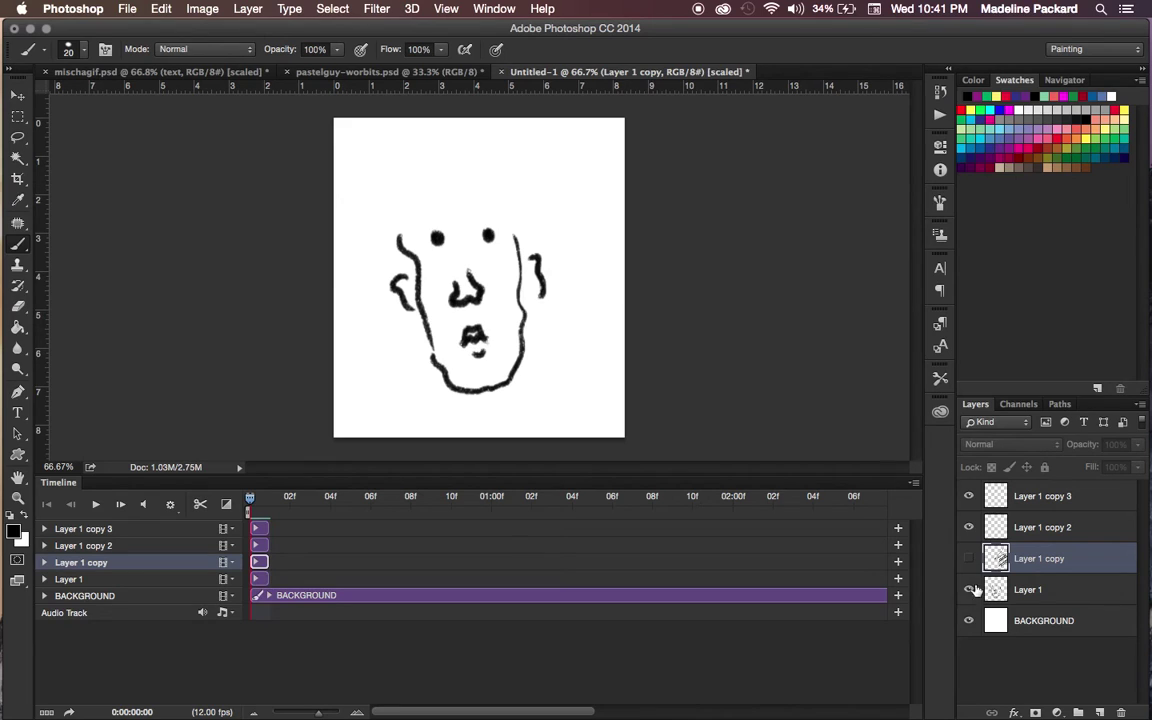
pyautogui.click(968, 558)
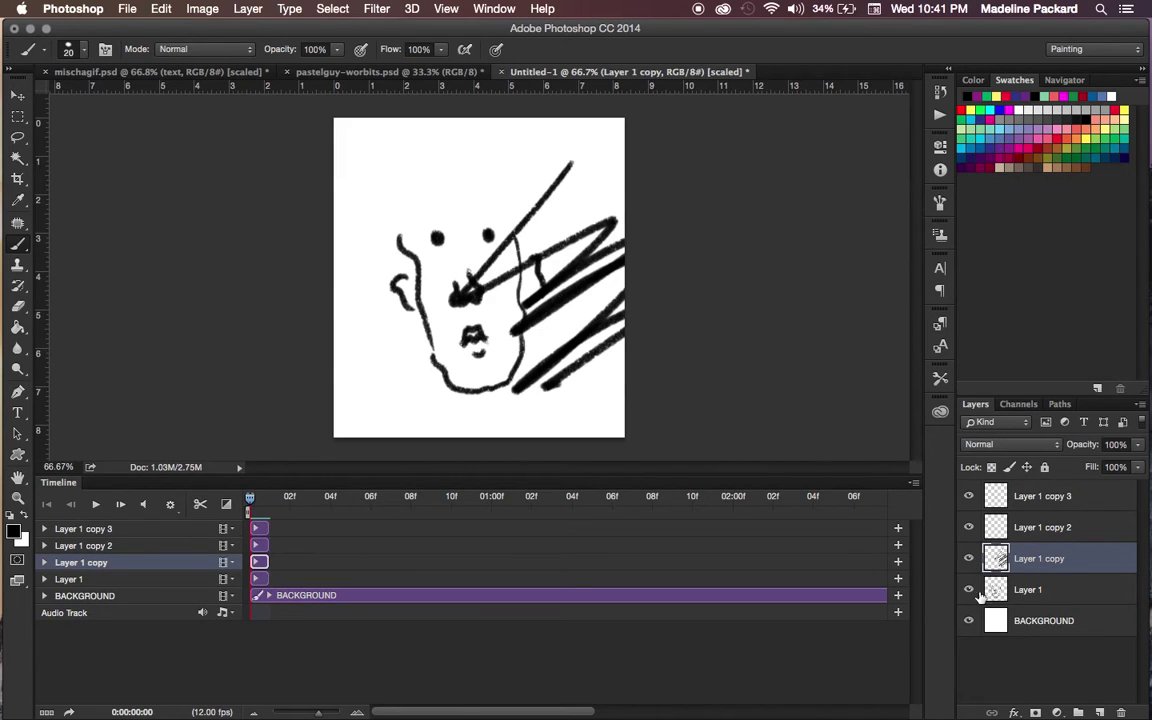
pyautogui.press('super+z')
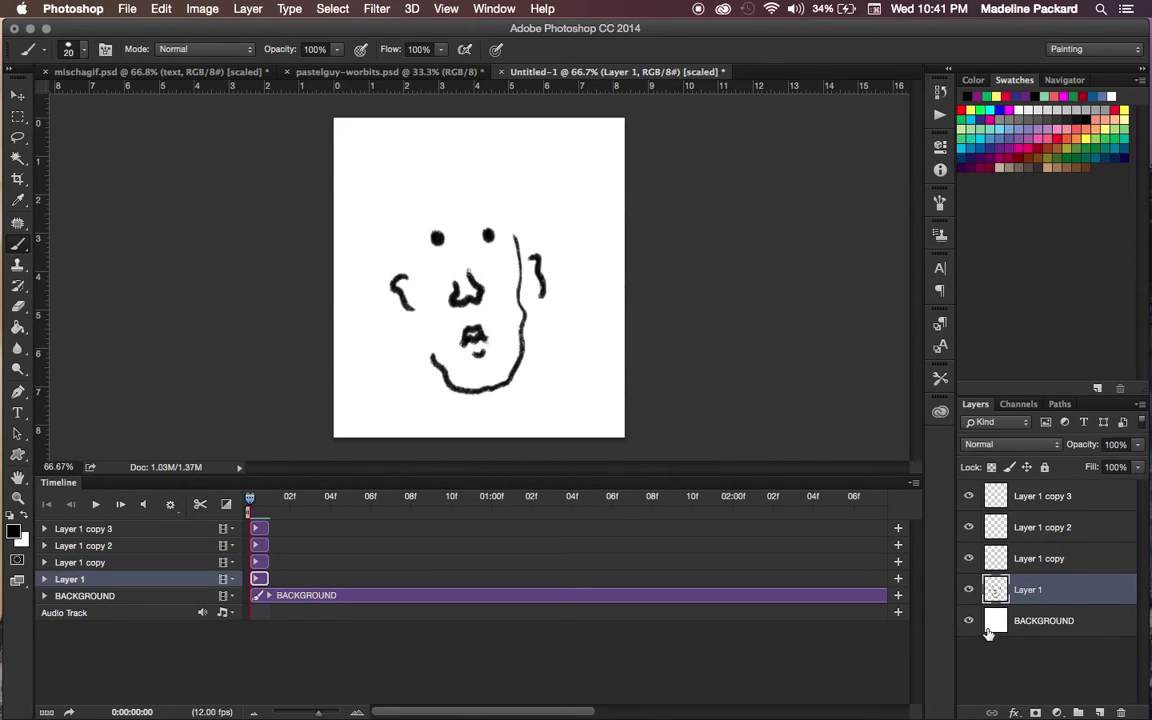
# Step: Lower Layer 1's opacity to 49% as a tracing guide and make Layer 1 copy the active layer
pyautogui.click(1138, 445)
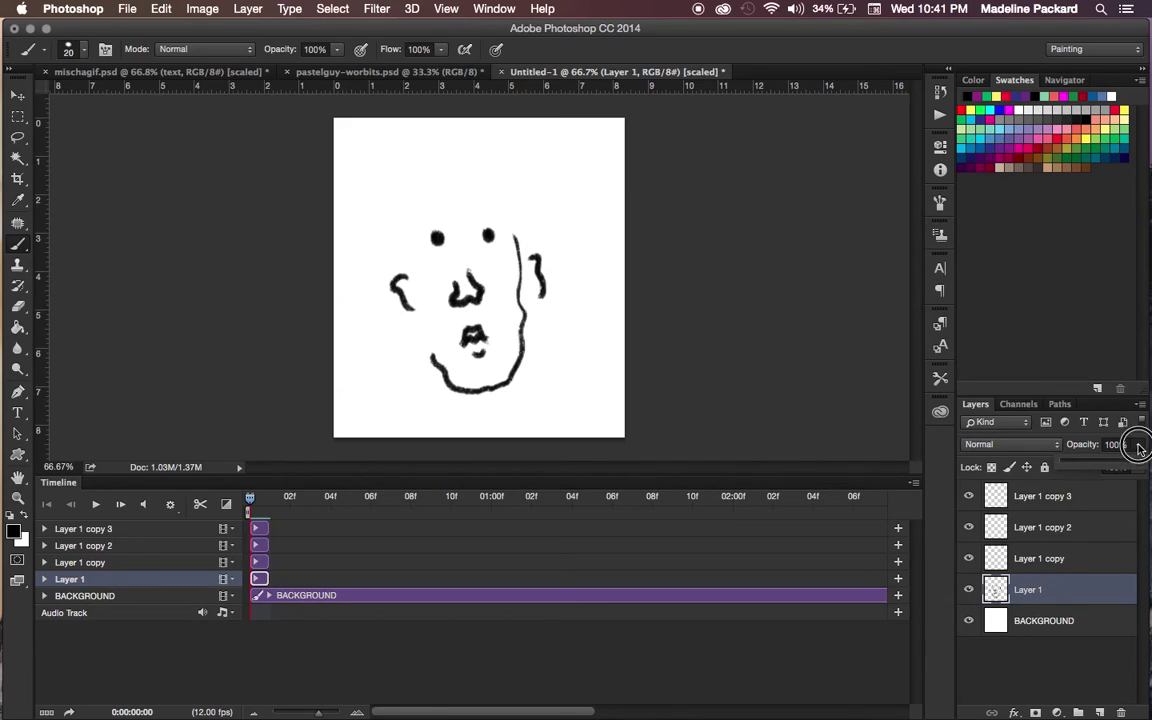
pyautogui.moveTo(1101, 465); pyautogui.dragTo(1054, 598)
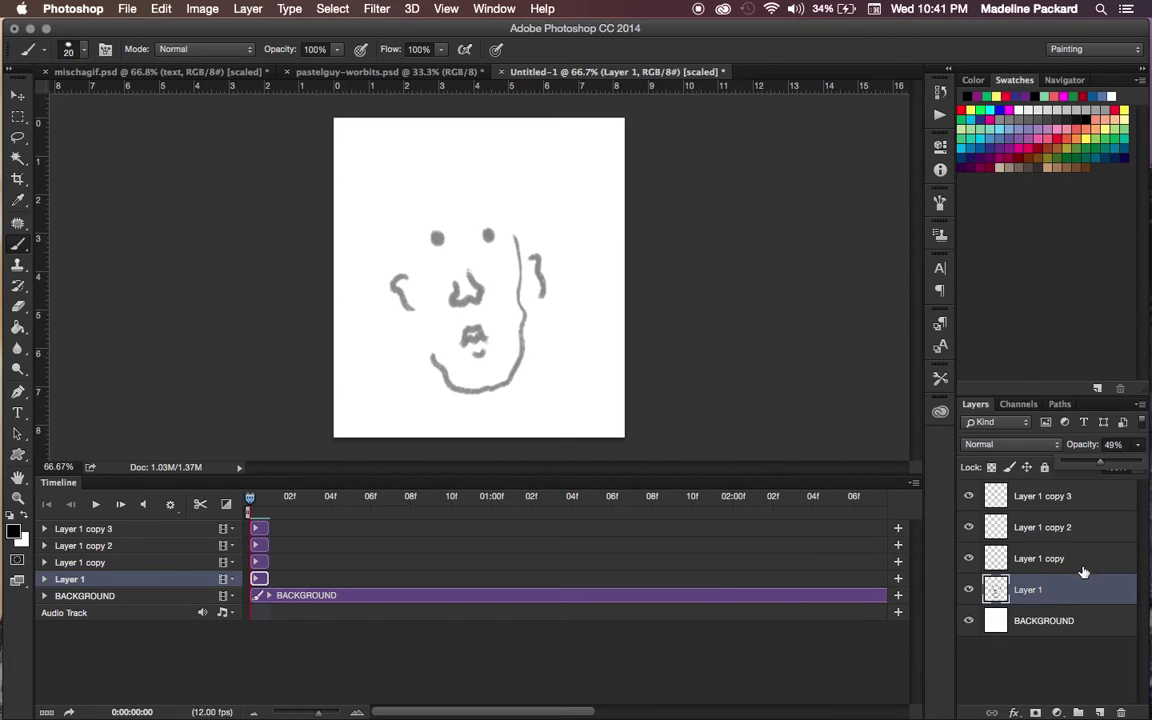
pyautogui.hotkey('alt', ']')
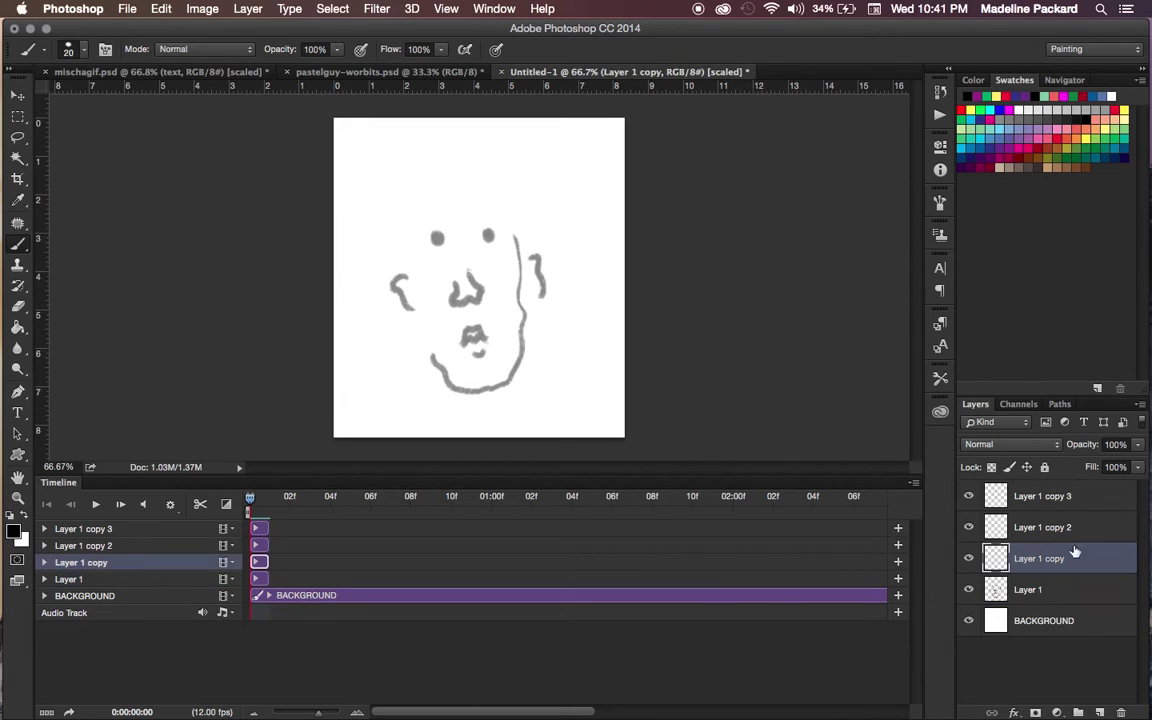
# Step: Trace the faded face on Layer 1 copy with the black brush: ears, eyes, nose, mouth and jaw outline, varying the lines slightly
pyautogui.press(']')
pyautogui.press(']')
pyautogui.press(']')
pyautogui.moveTo(404, 278)
pyautogui.mouseDown()
pyautogui.moveTo(455, 285)
pyautogui.moveTo(454, 298)
pyautogui.moveTo(483, 287)
pyautogui.mouseUp()
pyautogui.press('[')
pyautogui.press('[')
pyautogui.press('[')
pyautogui.press(']')
pyautogui.press(']')
pyautogui.press(']')
pyautogui.click(488, 236)
pyautogui.moveTo(514, 238)
pyautogui.mouseDown()
pyautogui.moveTo(524, 250)
pyautogui.moveTo(517, 334)
pyautogui.moveTo(509, 380)
pyautogui.moveTo(488, 391)
pyautogui.moveTo(456, 388)
pyautogui.moveTo(428, 346)
pyautogui.moveTo(476, 334)
pyautogui.mouseUp()
pyautogui.press('[')
pyautogui.press('[')
pyautogui.press('[')
pyautogui.press('[')
pyautogui.moveTo(533, 262); pyautogui.dragTo(534, 265)
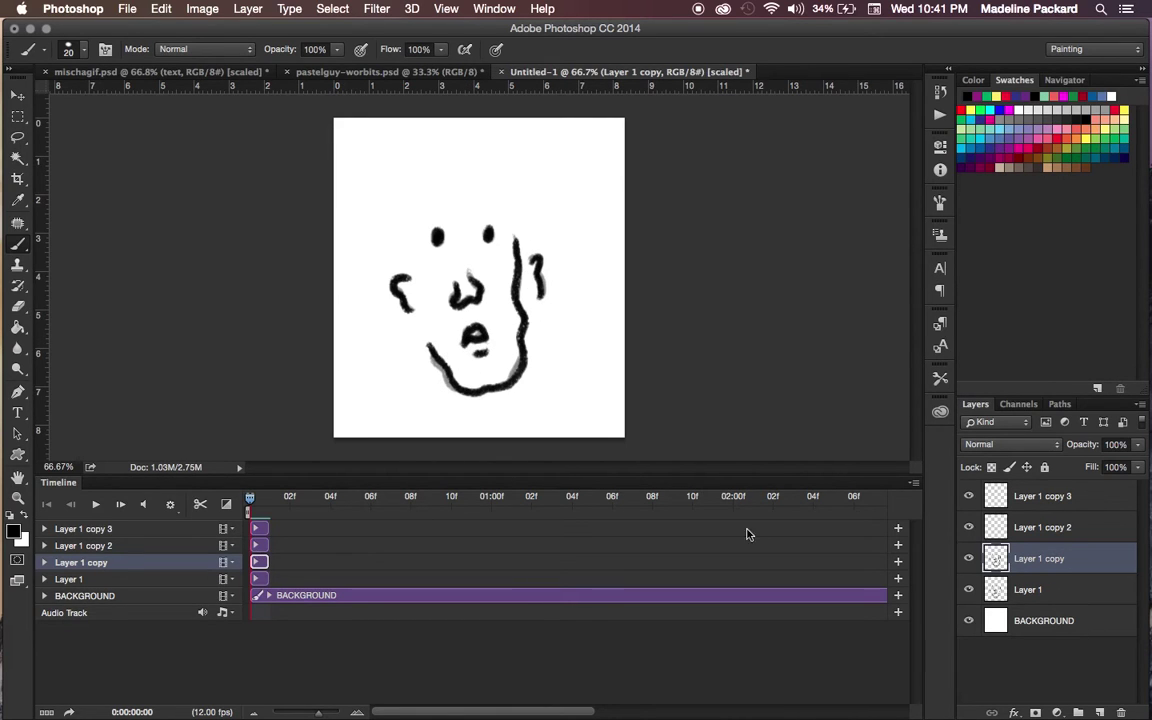
# Step: Toggle Layer 1 copy's visibility to compare it with the faded Layer 1, leaving the copy hidden
pyautogui.click(969, 559)
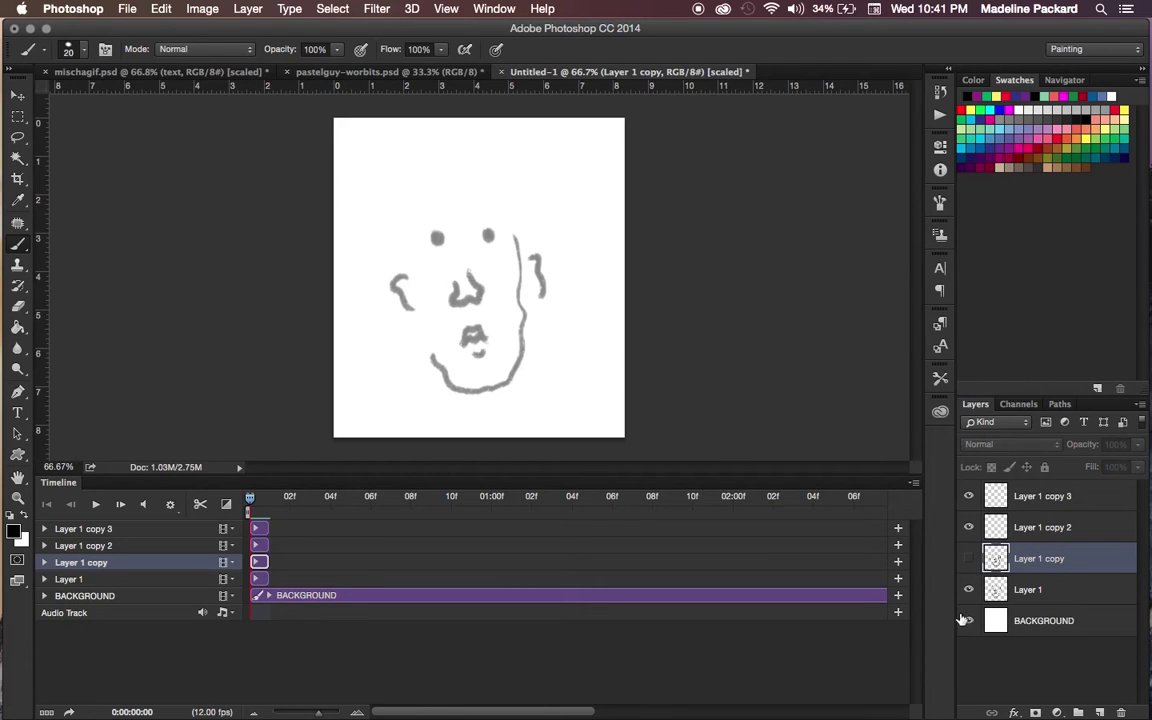
pyautogui.click(969, 559)
pyautogui.click(969, 559)
# Step: Trace the faded face on Layer 1 copy 2 in black, with both ears, eyes, nose, mouth and jaw outline
pyautogui.click(1072, 530)
pyautogui.press(']')
pyautogui.press(']')
pyautogui.press(']')
pyautogui.press(']')
pyautogui.press(']')
pyautogui.moveTo(404, 275)
pyautogui.mouseDown()
pyautogui.moveTo(408, 304)
pyautogui.moveTo(476, 296)
pyautogui.moveTo(484, 282)
pyautogui.mouseUp()
pyautogui.click(437, 236)
pyautogui.click(489, 236)
pyautogui.moveTo(517, 238)
pyautogui.mouseDown()
pyautogui.moveTo(520, 362)
pyautogui.moveTo(496, 386)
pyautogui.moveTo(463, 392)
pyautogui.moveTo(433, 358)
pyautogui.moveTo(481, 329)
pyautogui.moveTo(460, 333)
pyautogui.moveTo(478, 338)
pyautogui.mouseUp()
pyautogui.moveTo(534, 258); pyautogui.dragTo(538, 295)
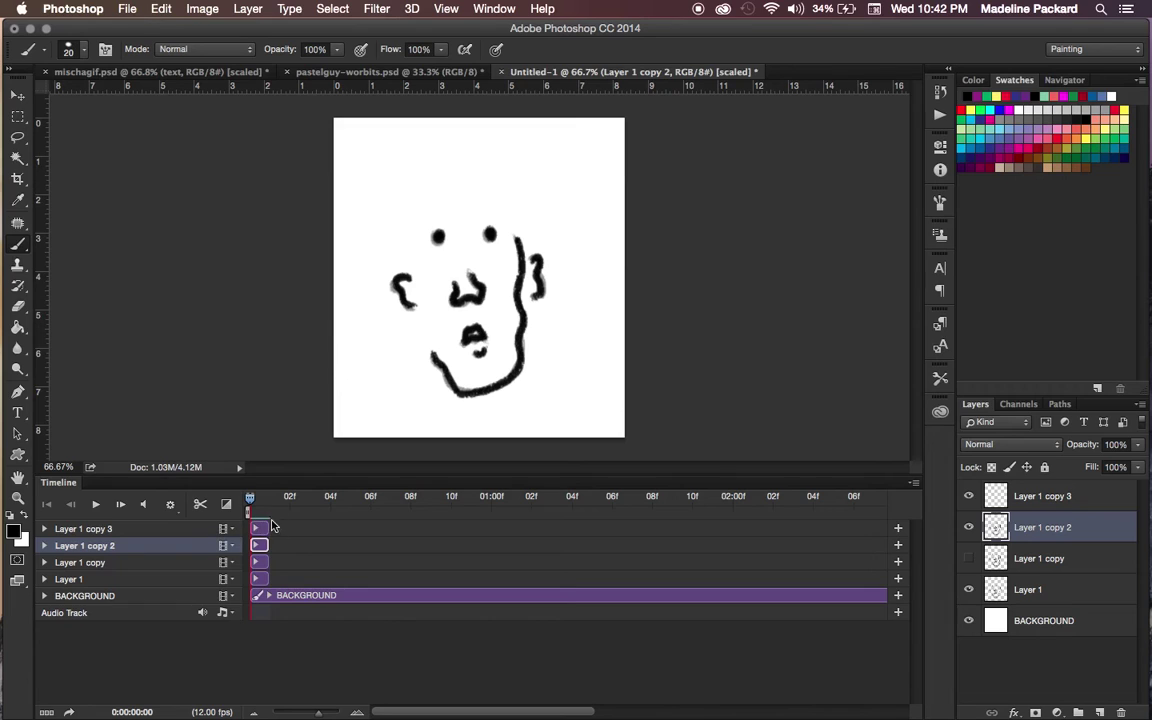
# Step: Hide Layer 1 copy 2 and trace the whole faded face in black on Layer 1 copy 3
pyautogui.hotkey('alt', ']')
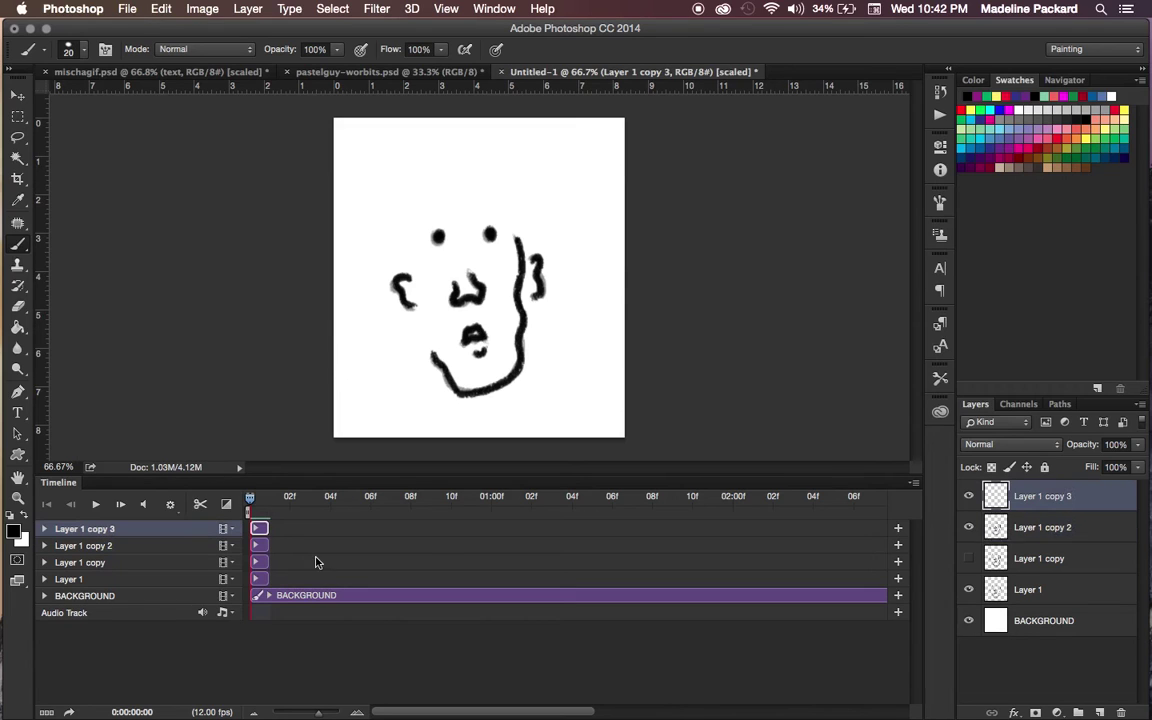
pyautogui.click(970, 528)
pyautogui.press(']')
pyautogui.press(']')
pyautogui.press(']')
pyautogui.moveTo(399, 278)
pyautogui.mouseDown()
pyautogui.moveTo(402, 308)
pyautogui.moveTo(470, 301)
pyautogui.moveTo(468, 275)
pyautogui.moveTo(482, 292)
pyautogui.mouseUp()
pyautogui.click(437, 238)
pyautogui.click(488, 235)
pyautogui.moveTo(516, 238)
pyautogui.mouseDown()
pyautogui.moveTo(512, 280)
pyautogui.moveTo(527, 318)
pyautogui.moveTo(501, 388)
pyautogui.moveTo(465, 391)
pyautogui.moveTo(432, 355)
pyautogui.moveTo(478, 334)
pyautogui.moveTo(465, 339)
pyautogui.moveTo(477, 355)
pyautogui.mouseUp()
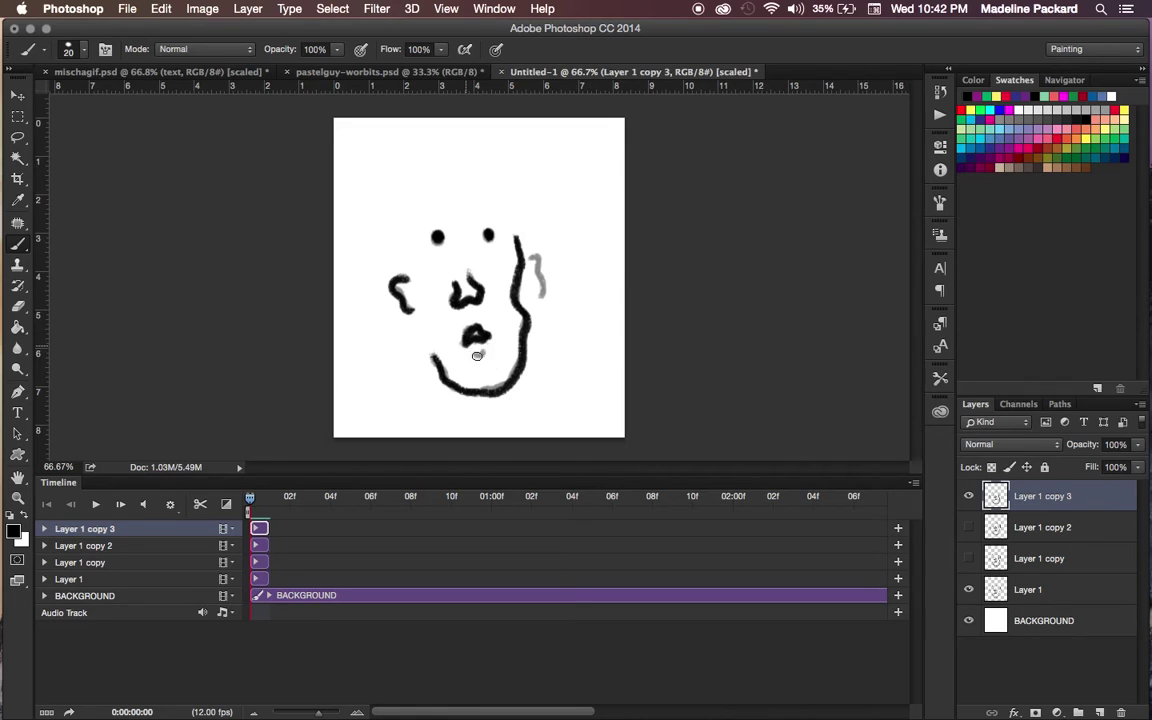
pyautogui.moveTo(527, 265); pyautogui.dragTo(542, 296)
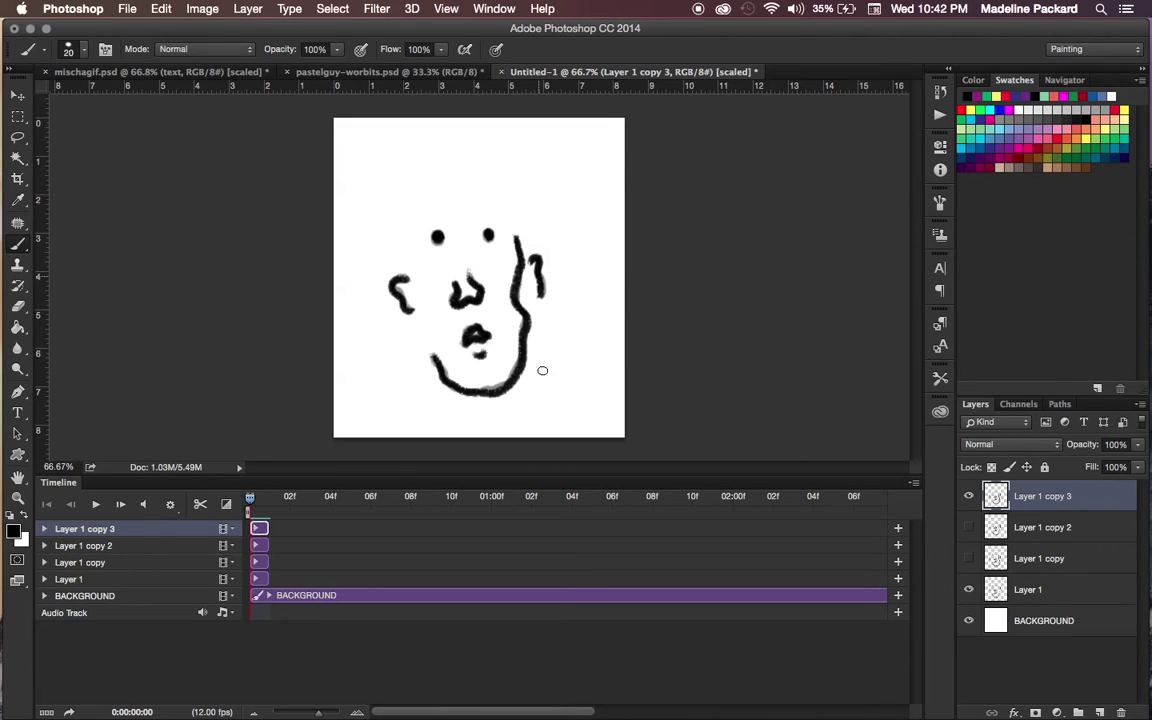
# Step: Stagger the one-frame clips on the timeline so Layer 1 copy, copy 2 and copy 3 follow Layer 1 one after another
pyautogui.click(307, 713)
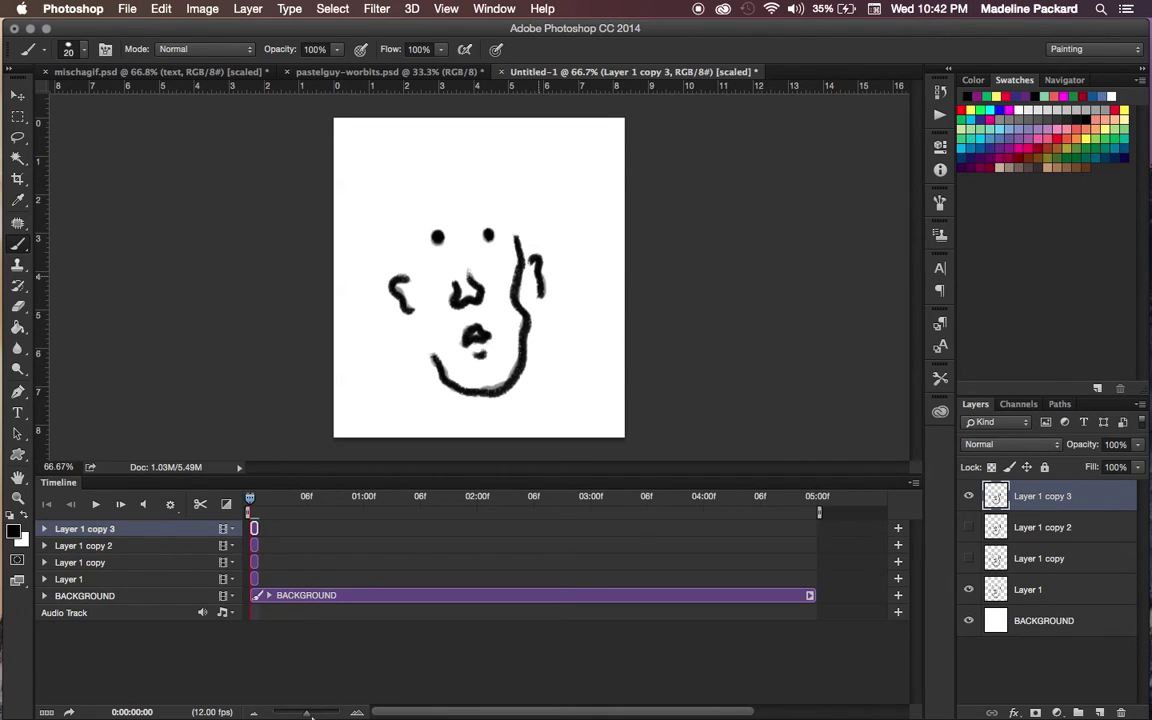
pyautogui.click(282, 563)
pyautogui.click(252, 562)
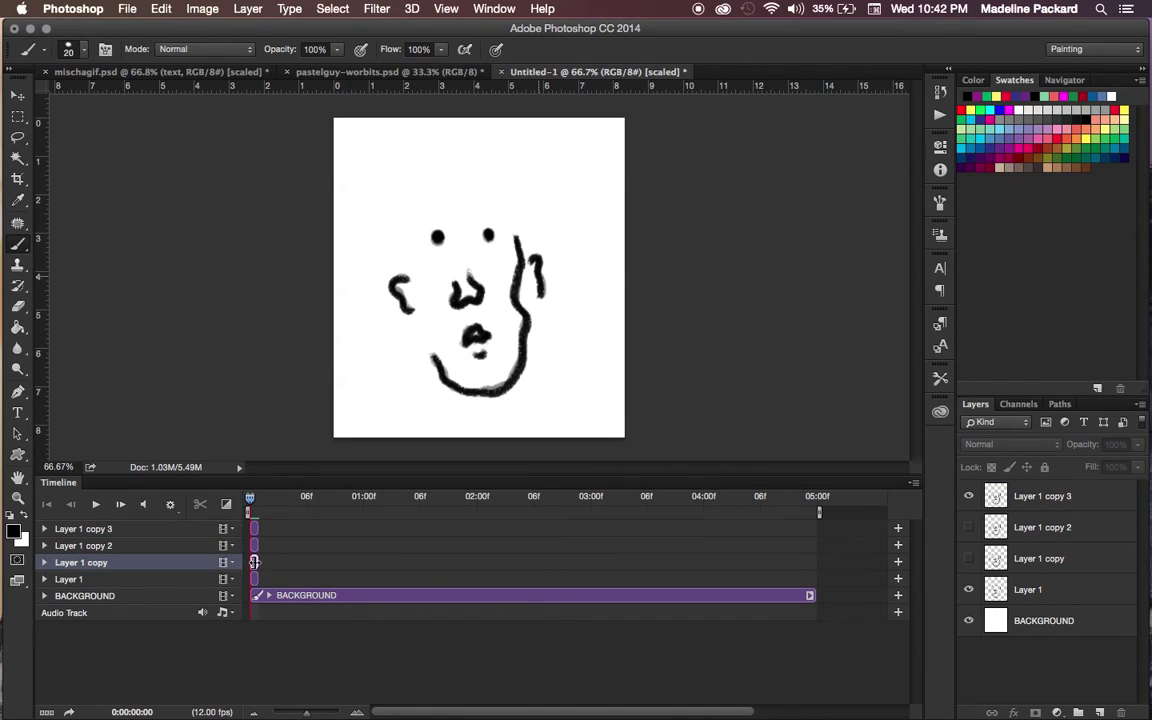
pyautogui.scroll(3, 316, 559)
pyautogui.moveTo(267, 563); pyautogui.dragTo(410, 532)
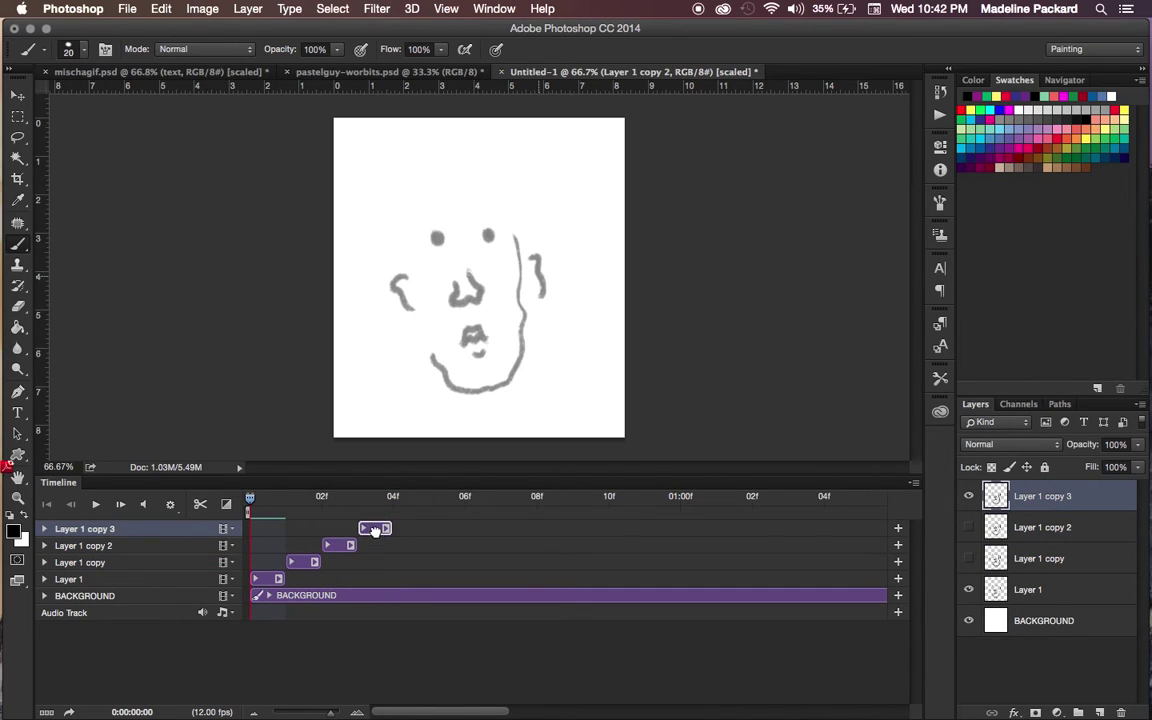
# Step: Restore Layer 1's opacity to 100% and show Layer 1 copy and Layer 1 copy 2 again
pyautogui.click(1044, 589)
pyautogui.click(1140, 446)
pyautogui.moveTo(1092, 505); pyautogui.dragTo(1080, 591)
pyautogui.moveTo(975, 561); pyautogui.dragTo(970, 527)
# Step: Trim the BACKGROUND clip so it ends together with the Layer 1 copy 3 clip
pyautogui.click(315, 713)
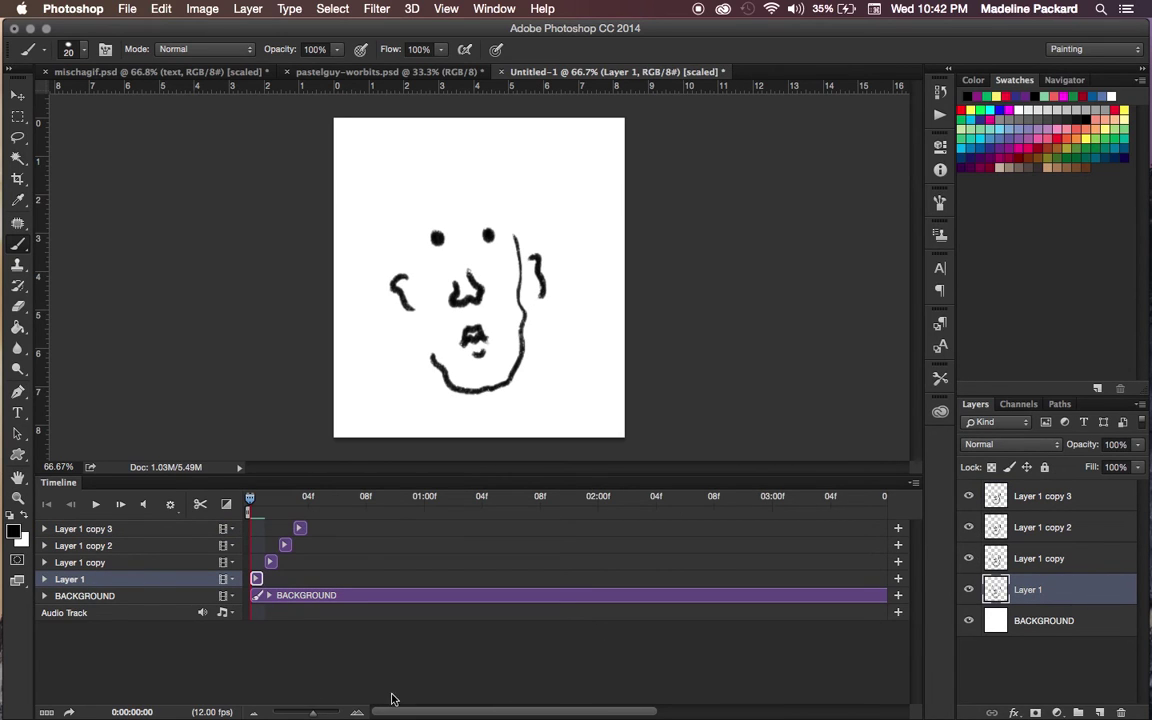
pyautogui.moveTo(295, 716); pyautogui.dragTo(305, 716)
pyautogui.moveTo(722, 594)
pyautogui.mouseDown()
pyautogui.moveTo(399, 625)
pyautogui.moveTo(288, 618)
pyautogui.mouseUp()
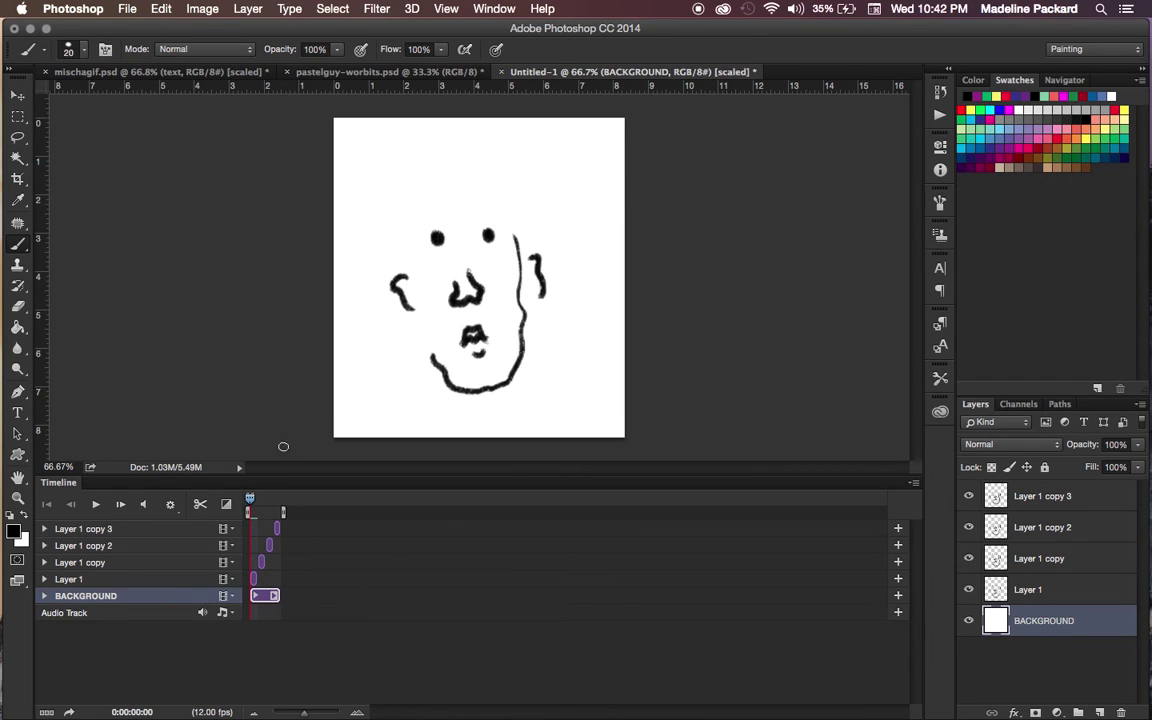
# Step: Play the four-frame animation from the start to check the motion, and stop it
pyautogui.moveTo(250, 499)
pyautogui.mouseDown()
pyautogui.moveTo(245, 509)
pyautogui.moveTo(283, 490)
pyautogui.moveTo(237, 499)
pyautogui.mouseUp()
pyautogui.click(96, 508)
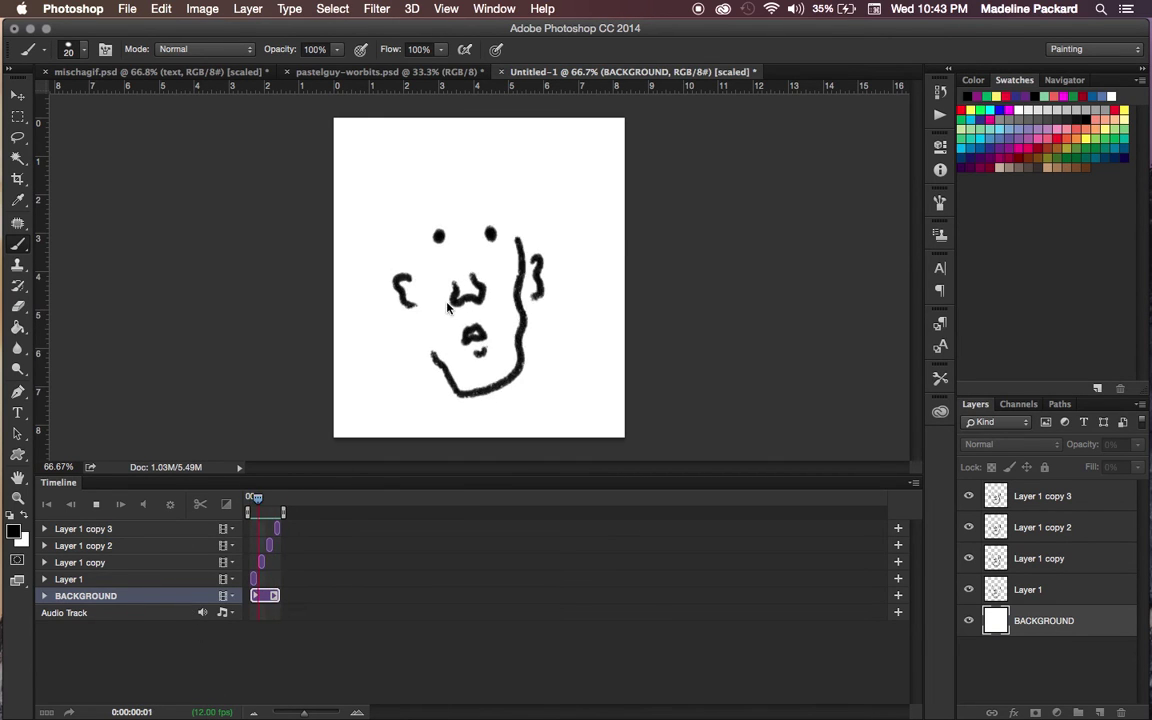
pyautogui.click(97, 505)
# Step: Return to the first frame and repaint the face's right contour on Layer 1 with a thicker black line
pyautogui.moveTo(267, 505); pyautogui.dragTo(226, 506)
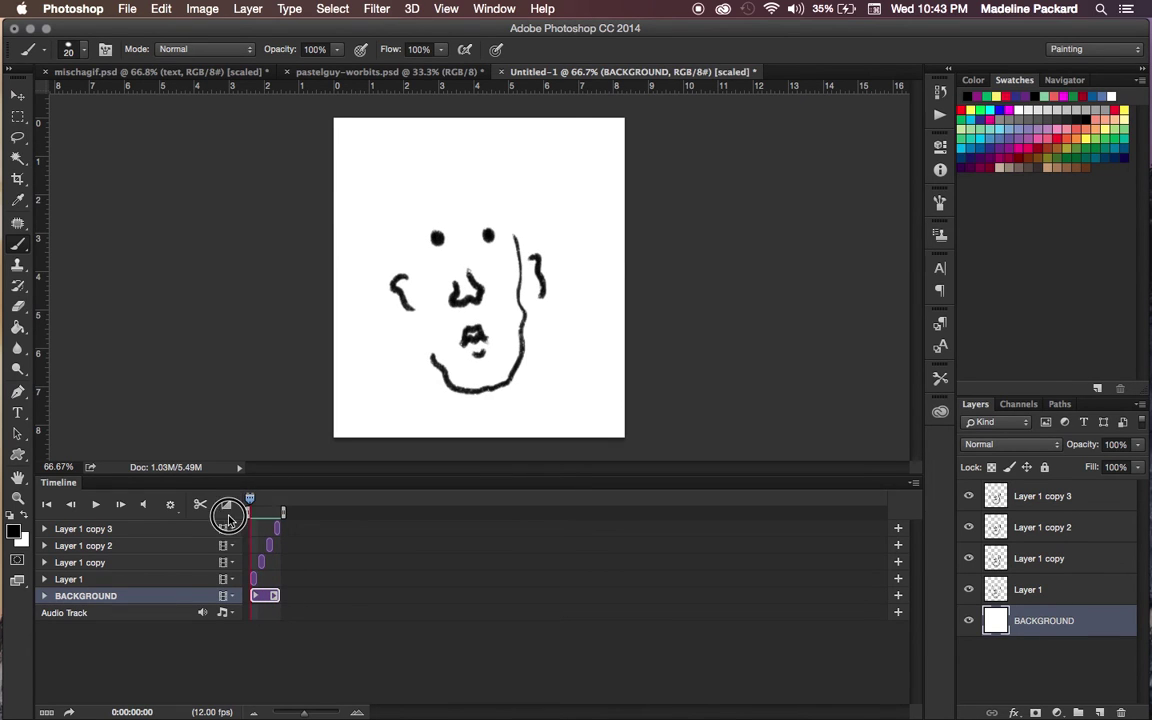
pyautogui.click(1080, 591)
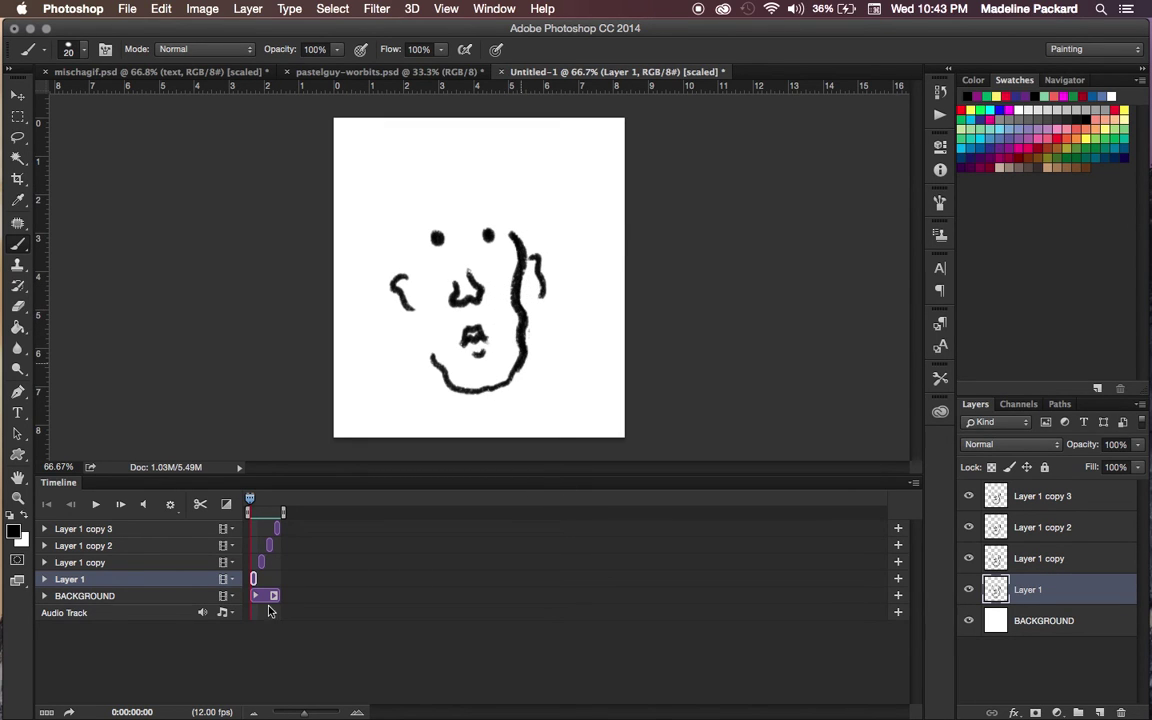
# Step: Play the animation again to check the thickened contour, enlarge the timeline scale and stop playback
pyautogui.click(108, 505)
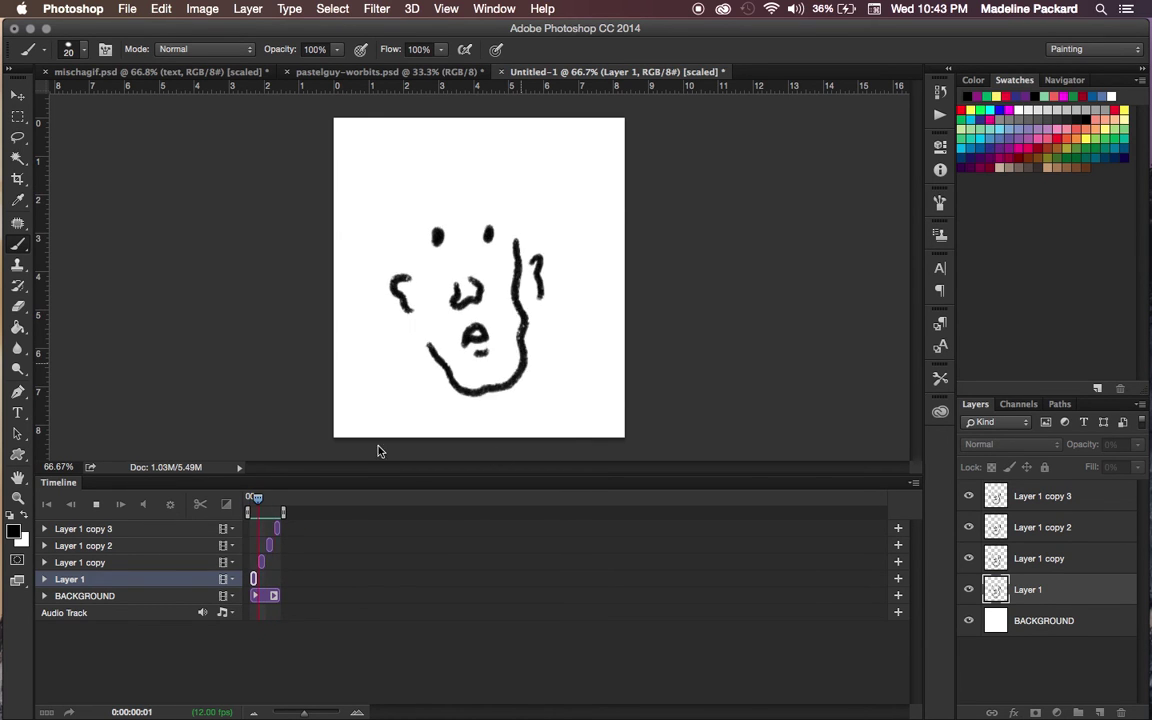
pyautogui.click(332, 712)
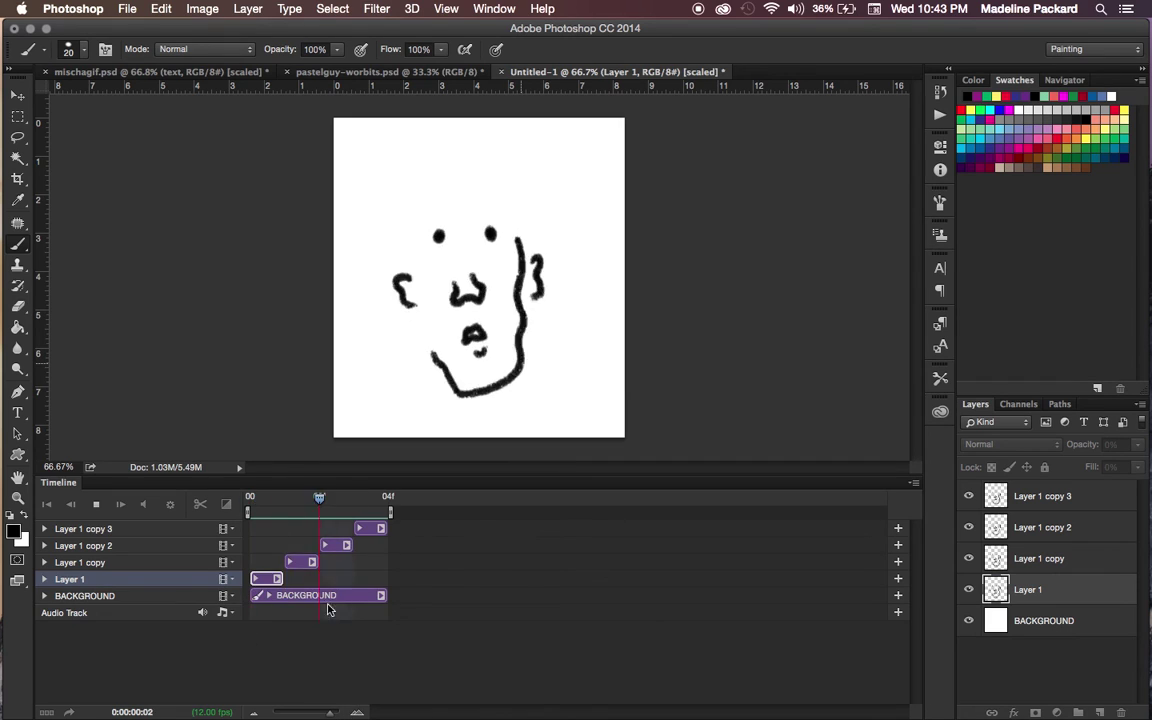
pyautogui.press('space')
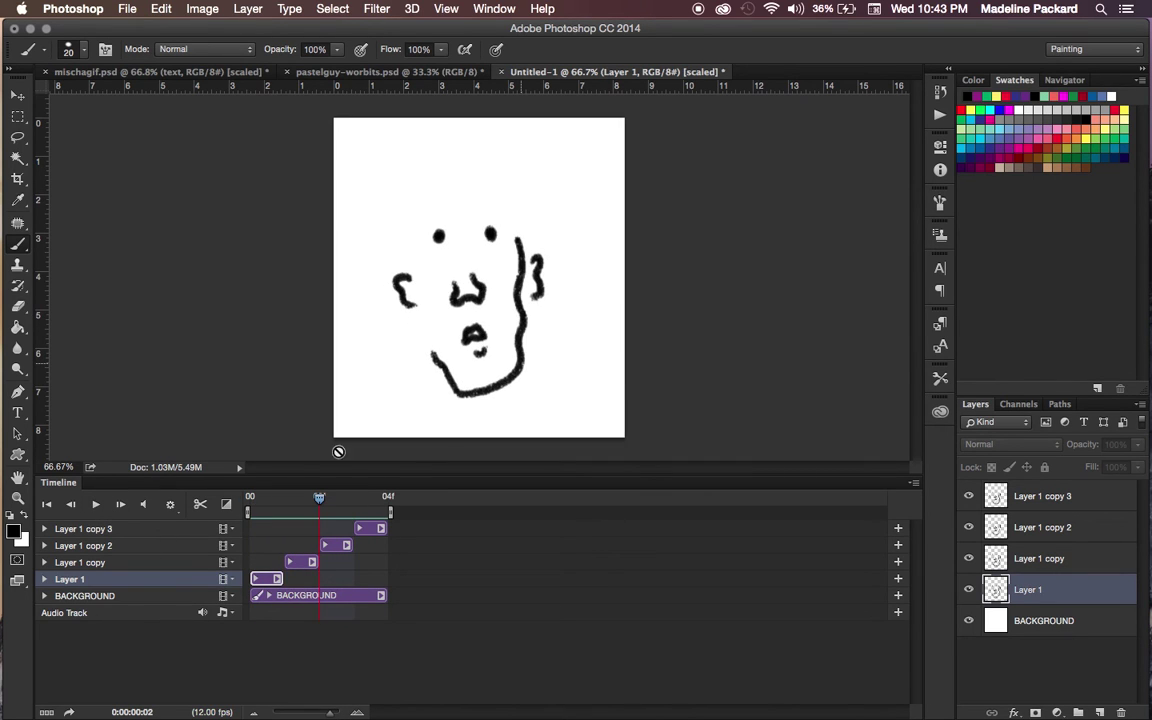
# Step: Return to the first frame and paint wavy dark red hair above the face and beside the left ear on Layer 1
pyautogui.press('Home')
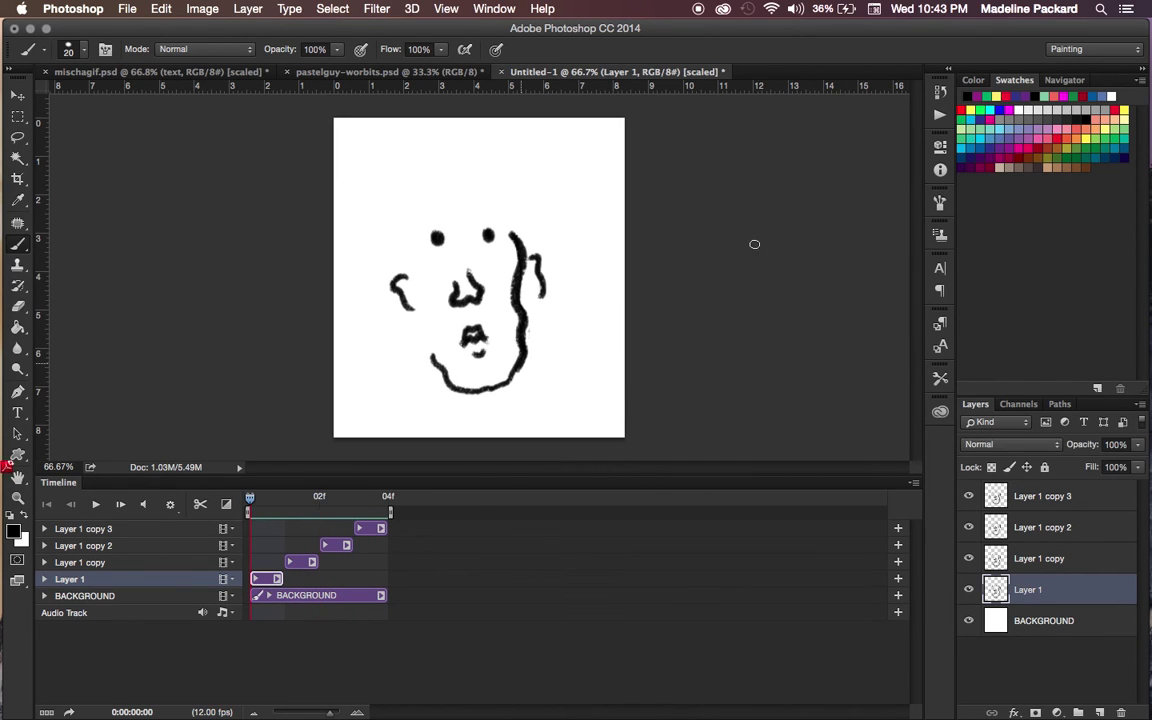
pyautogui.click(1037, 148)
pyautogui.moveTo(398, 242)
pyautogui.mouseDown()
pyautogui.moveTo(547, 145)
pyautogui.moveTo(462, 168)
pyautogui.moveTo(402, 192)
pyautogui.moveTo(556, 208)
pyautogui.moveTo(569, 176)
pyautogui.moveTo(497, 123)
pyautogui.moveTo(390, 225)
pyautogui.moveTo(395, 261)
pyautogui.moveTo(365, 202)
pyautogui.moveTo(365, 268)
pyautogui.moveTo(400, 272)
pyautogui.mouseUp()
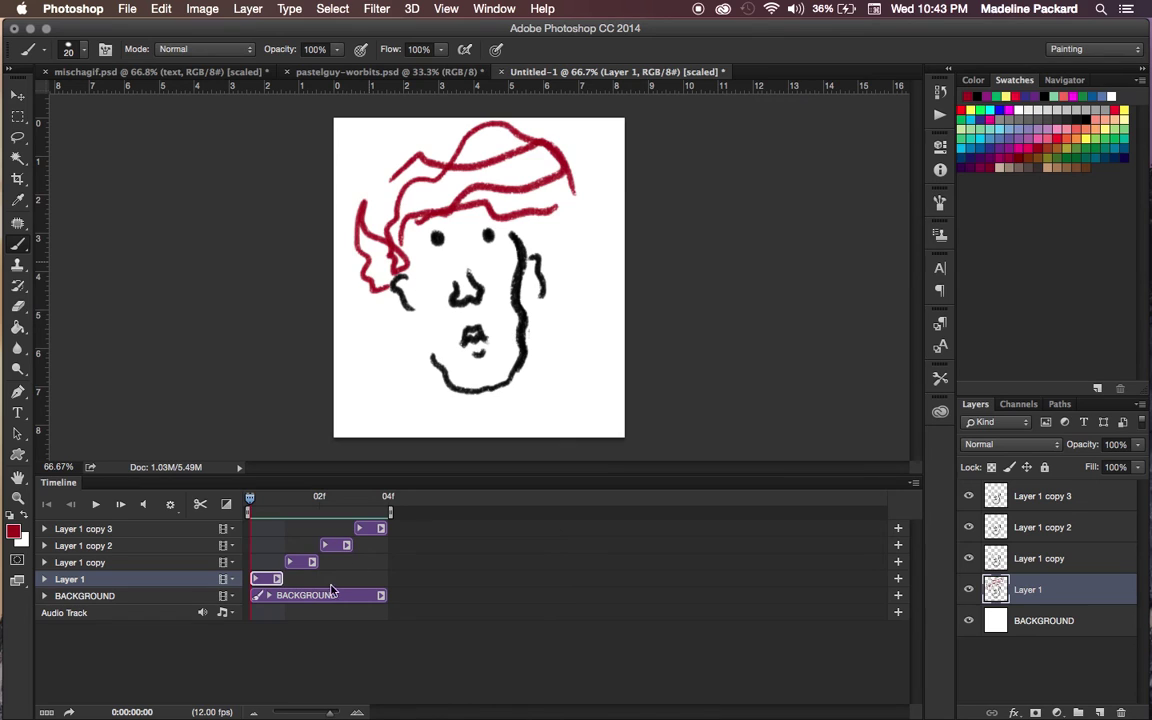
# Step: Move to the second frame and paint dark red hair on Layer 1 copy, on top and on both sides of the head
pyautogui.click(282, 499)
pyautogui.click(300, 562)
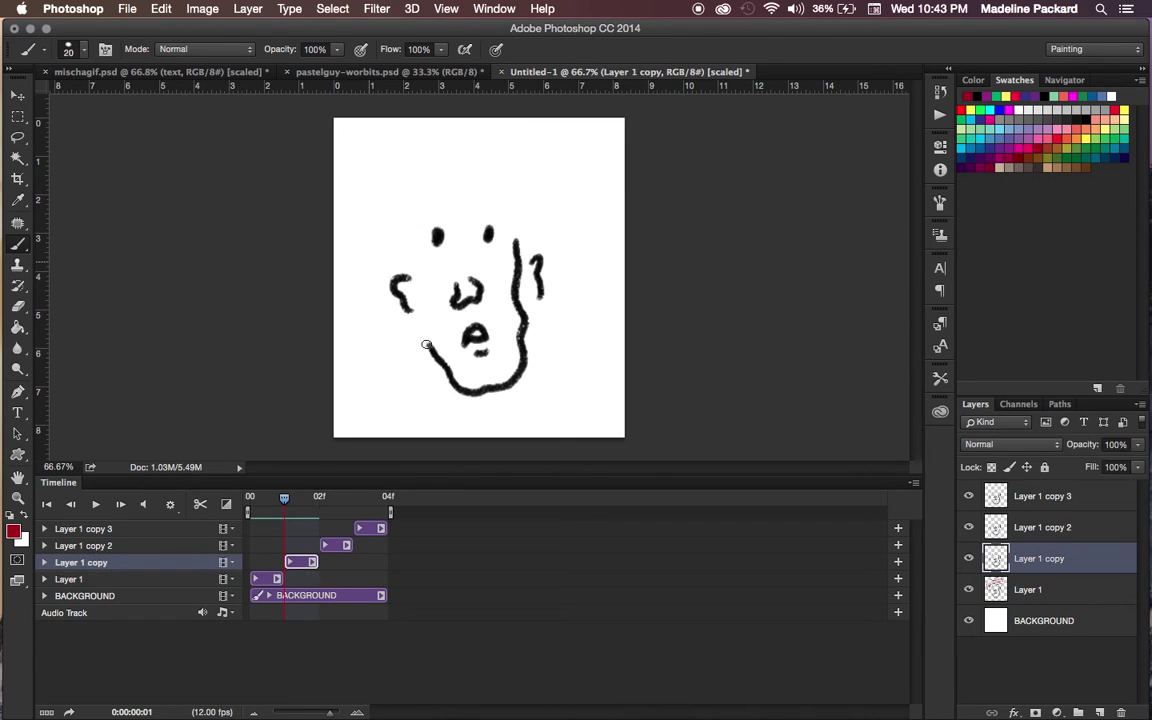
pyautogui.moveTo(424, 213)
pyautogui.mouseDown()
pyautogui.moveTo(560, 162)
pyautogui.moveTo(496, 175)
pyautogui.moveTo(458, 129)
pyautogui.moveTo(400, 231)
pyautogui.moveTo(375, 249)
pyautogui.moveTo(385, 302)
pyautogui.mouseUp()
pyautogui.click(531, 228)
pyautogui.moveTo(531, 228); pyautogui.dragTo(538, 252)
# Step: Move to the third frame and paint dark red hair on Layer 1 copy 2, with strands down to both ears
pyautogui.moveTo(296, 503); pyautogui.dragTo(319, 499)
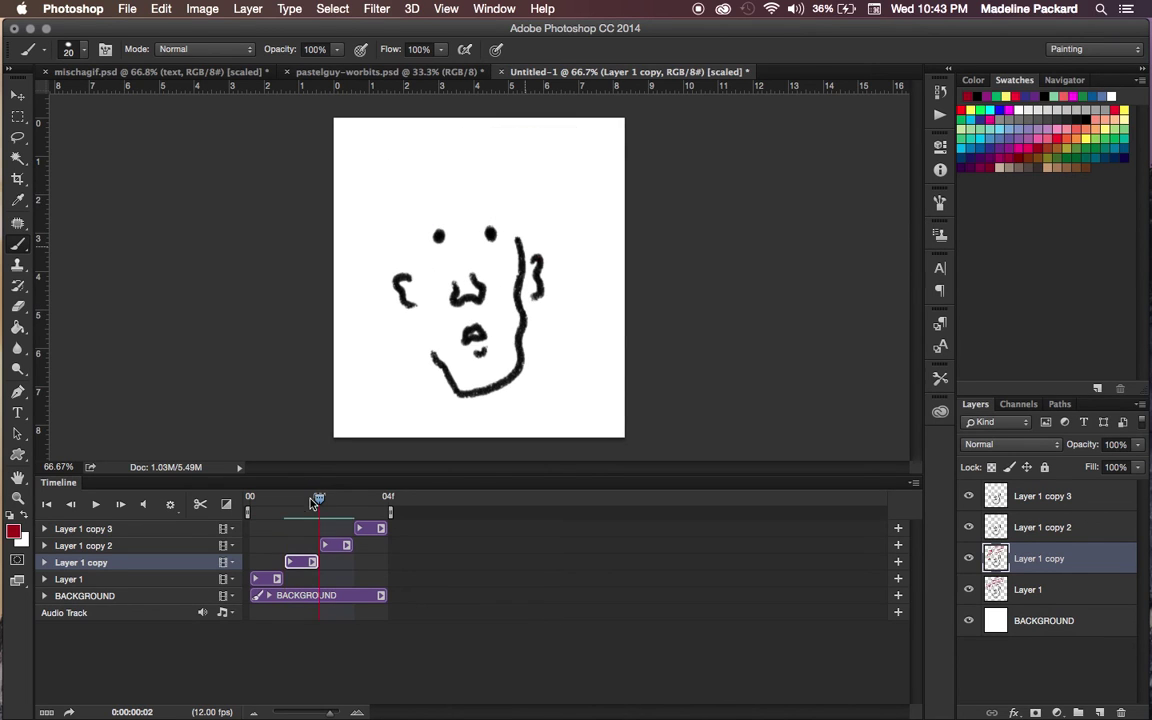
pyautogui.click(346, 545)
pyautogui.click(336, 545)
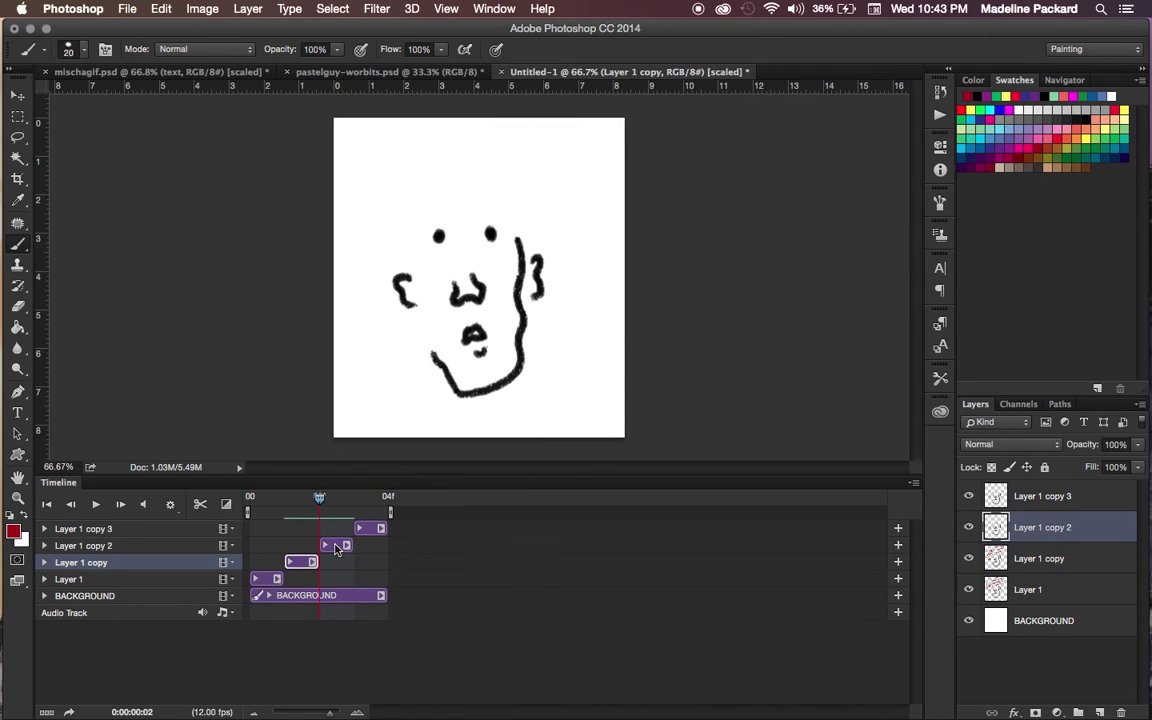
pyautogui.moveTo(406, 213)
pyautogui.mouseDown()
pyautogui.moveTo(558, 184)
pyautogui.moveTo(499, 154)
pyautogui.moveTo(406, 186)
pyautogui.moveTo(532, 161)
pyautogui.moveTo(540, 130)
pyautogui.moveTo(412, 154)
pyautogui.moveTo(411, 199)
pyautogui.moveTo(373, 232)
pyautogui.moveTo(393, 211)
pyautogui.moveTo(377, 224)
pyautogui.moveTo(385, 308)
pyautogui.mouseUp()
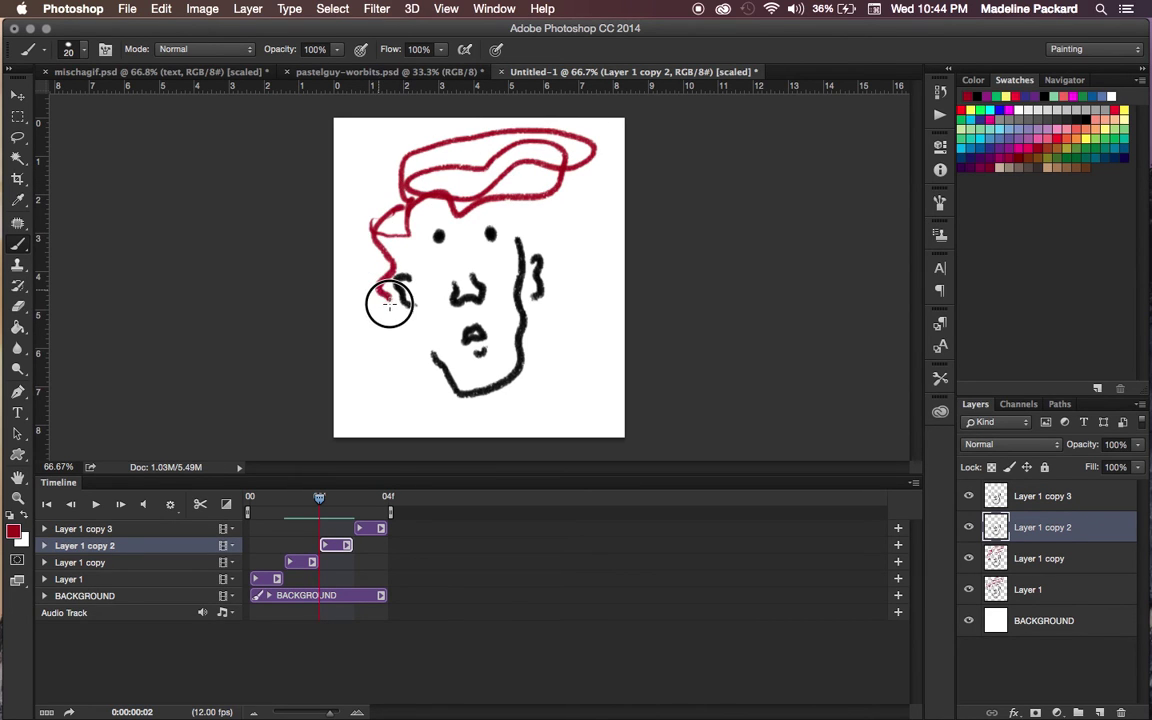
pyautogui.moveTo(512, 205); pyautogui.dragTo(536, 268)
# Step: Move to the fourth frame and paint dark red hair on Layer 1 copy 3, with curls beside the left ear
pyautogui.click(354, 496)
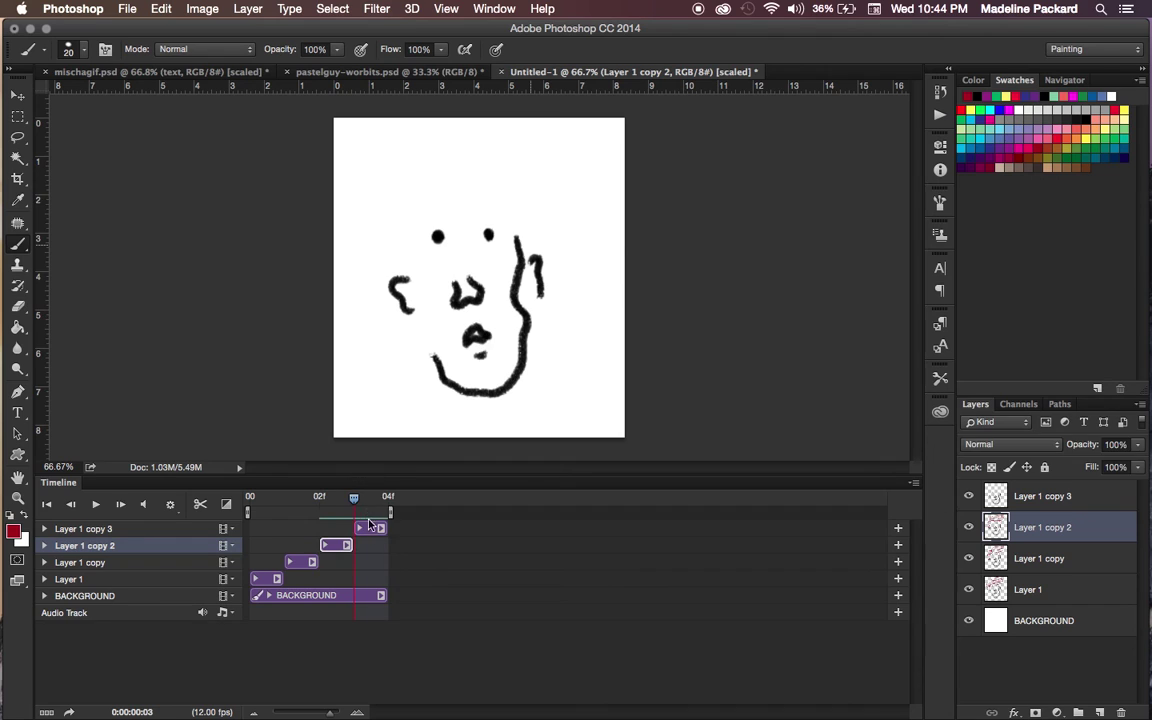
pyautogui.click(381, 528)
pyautogui.click(369, 535)
pyautogui.moveTo(420, 205)
pyautogui.mouseDown()
pyautogui.moveTo(465, 205)
pyautogui.moveTo(526, 206)
pyautogui.moveTo(451, 191)
pyautogui.moveTo(573, 160)
pyautogui.moveTo(560, 133)
pyautogui.moveTo(480, 146)
pyautogui.moveTo(407, 185)
pyautogui.moveTo(392, 256)
pyautogui.moveTo(371, 241)
pyautogui.moveTo(399, 283)
pyautogui.moveTo(378, 220)
pyautogui.moveTo(388, 334)
pyautogui.mouseUp()
pyautogui.moveTo(524, 230); pyautogui.dragTo(527, 244)
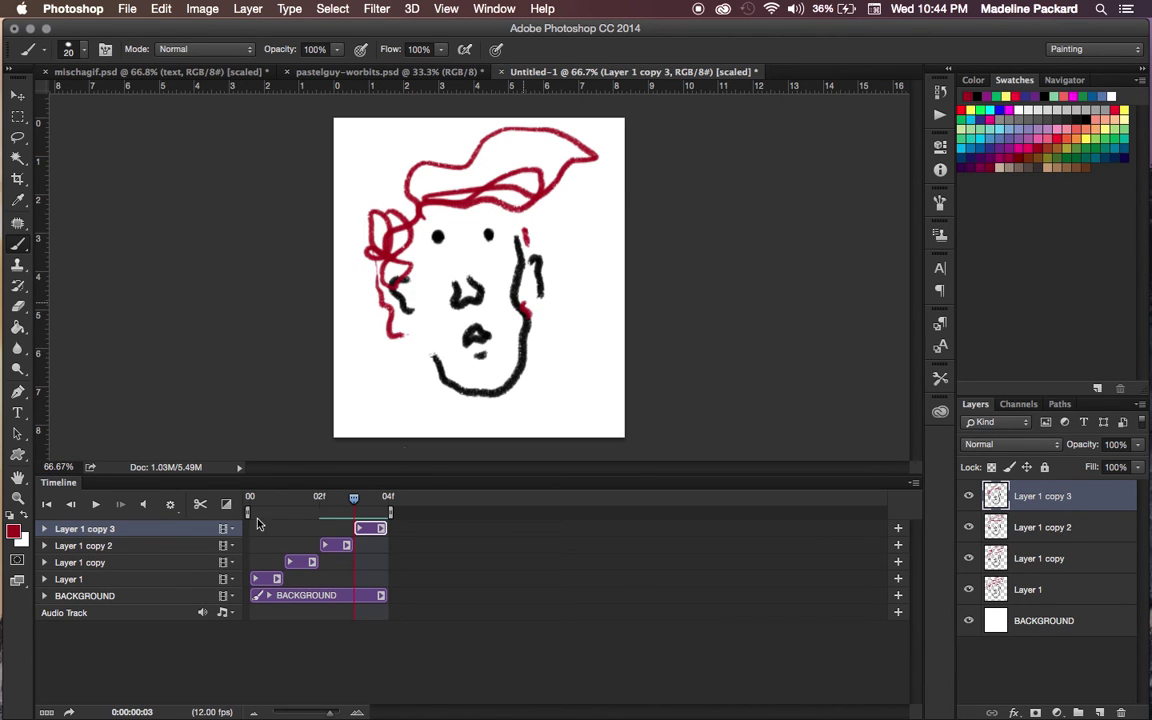
# Step: Play the animation to review the moving red hair, and stop it
pyautogui.press('space')
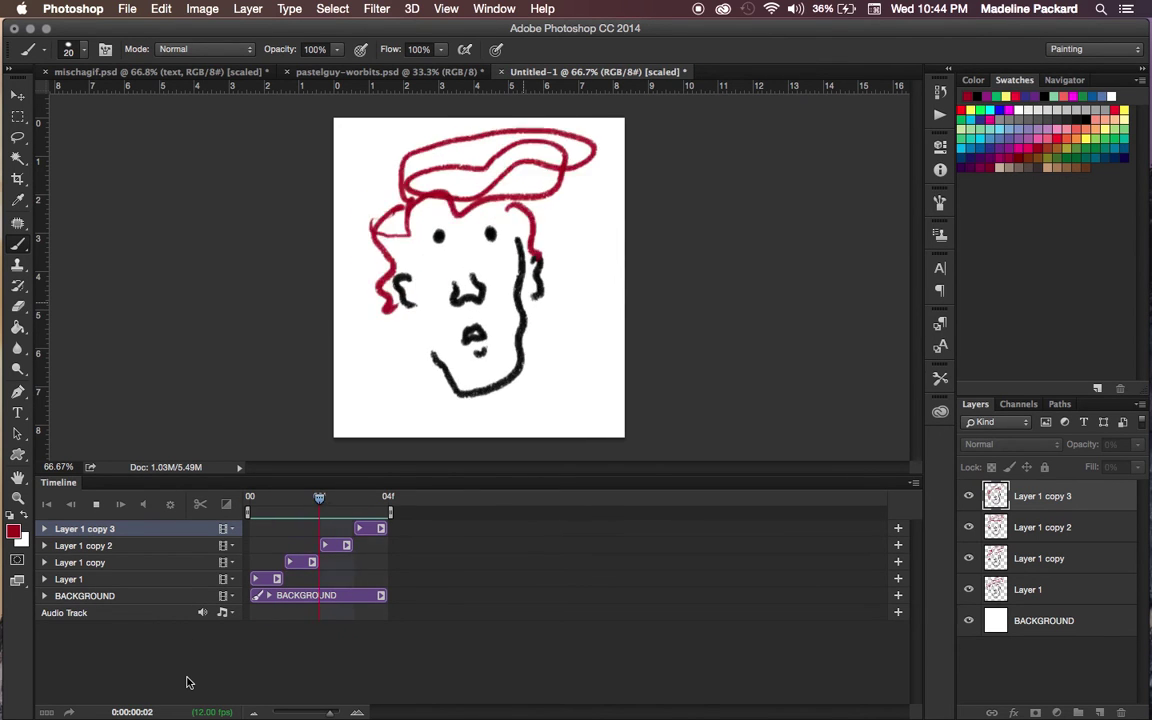
pyautogui.press('space')
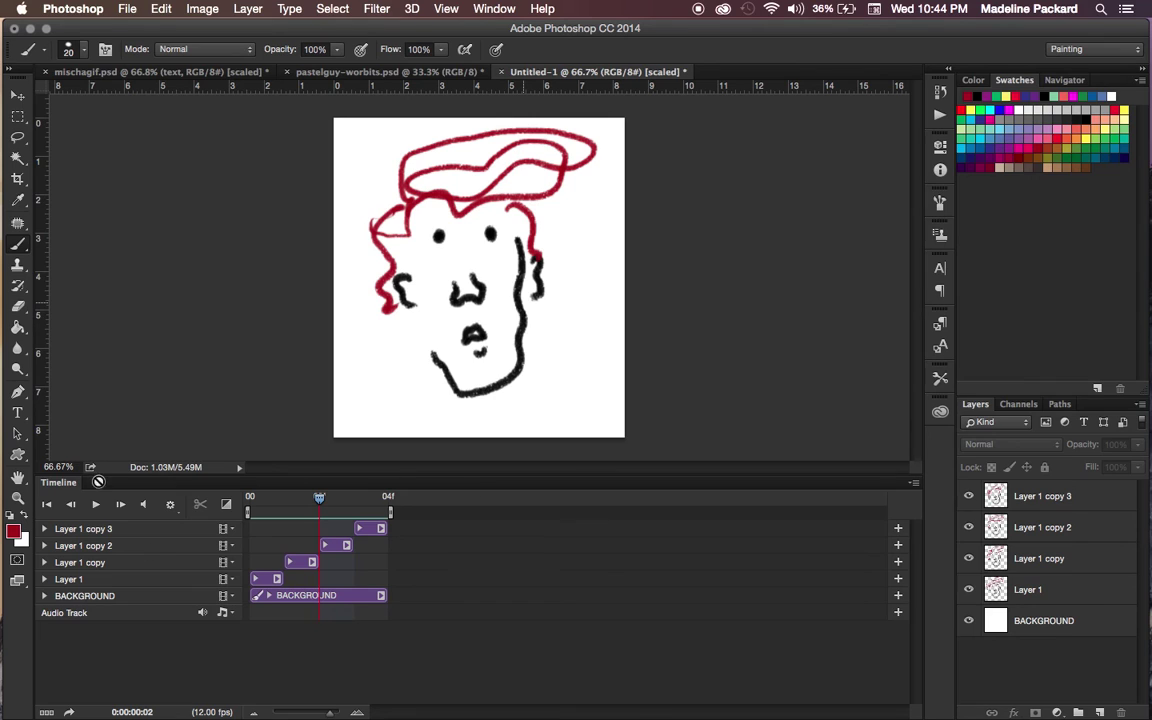
# Step: Set up a Save for Web export of the animation in GIF format with looping set to Forever
pyautogui.click(127, 8)
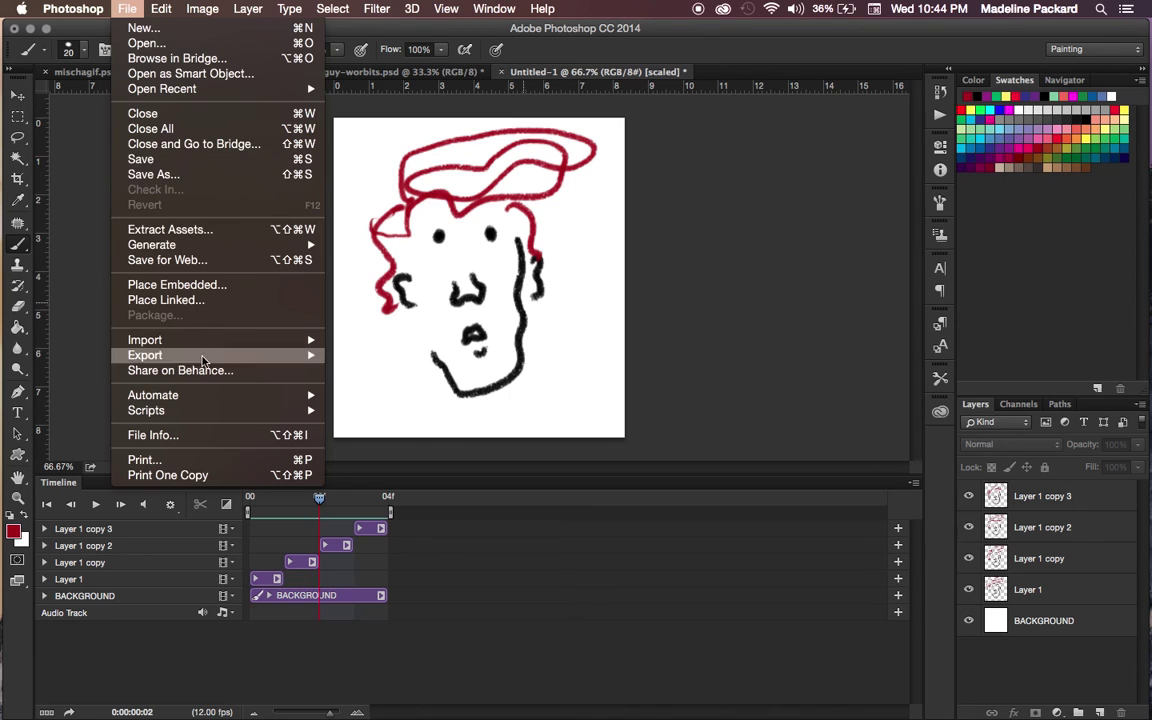
pyautogui.click(192, 259)
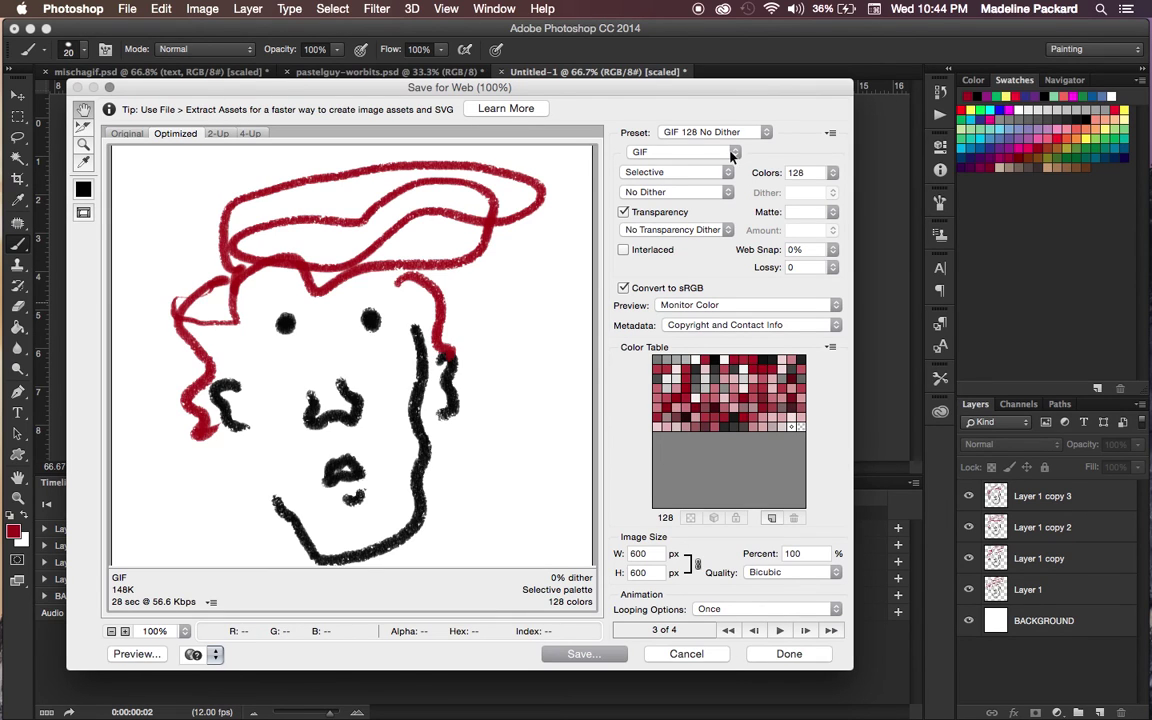
pyautogui.click(688, 152)
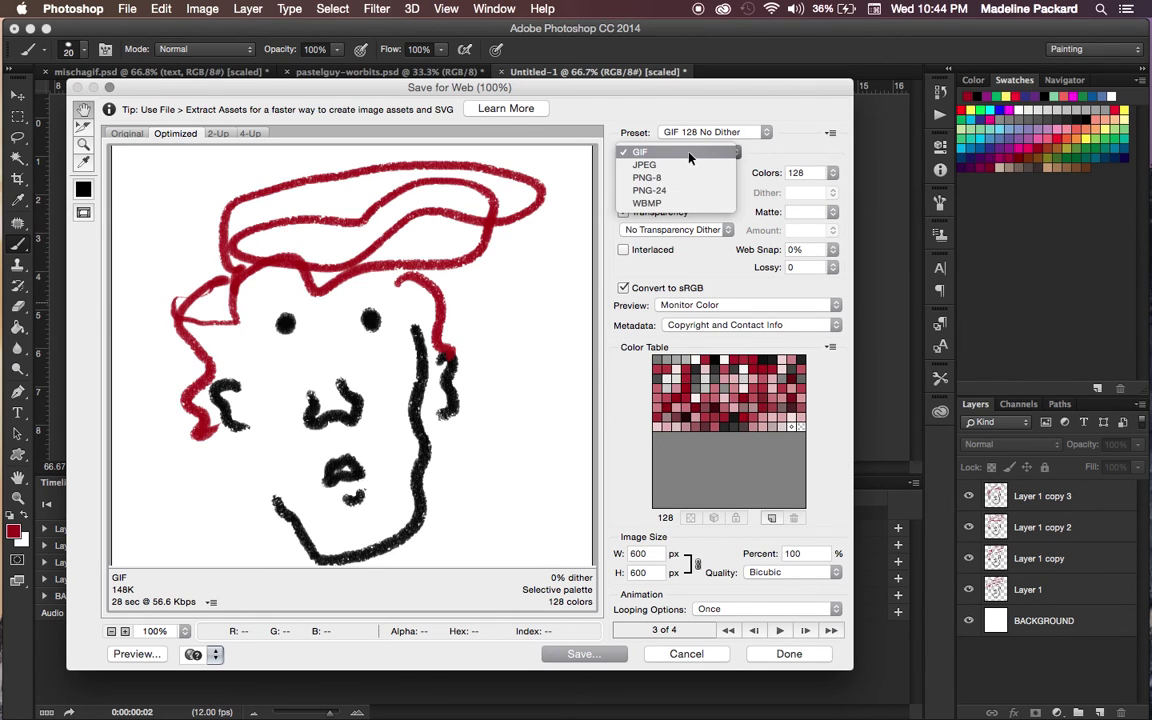
pyautogui.click(650, 151)
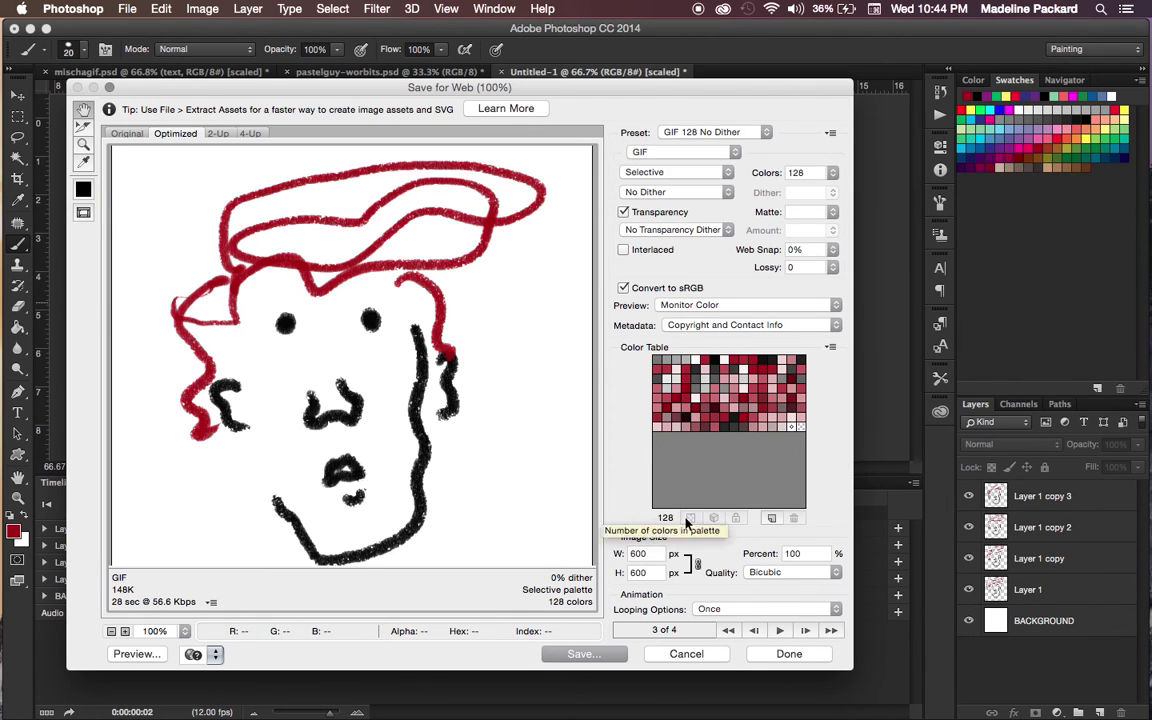
pyautogui.click(731, 609)
pyautogui.click(729, 625)
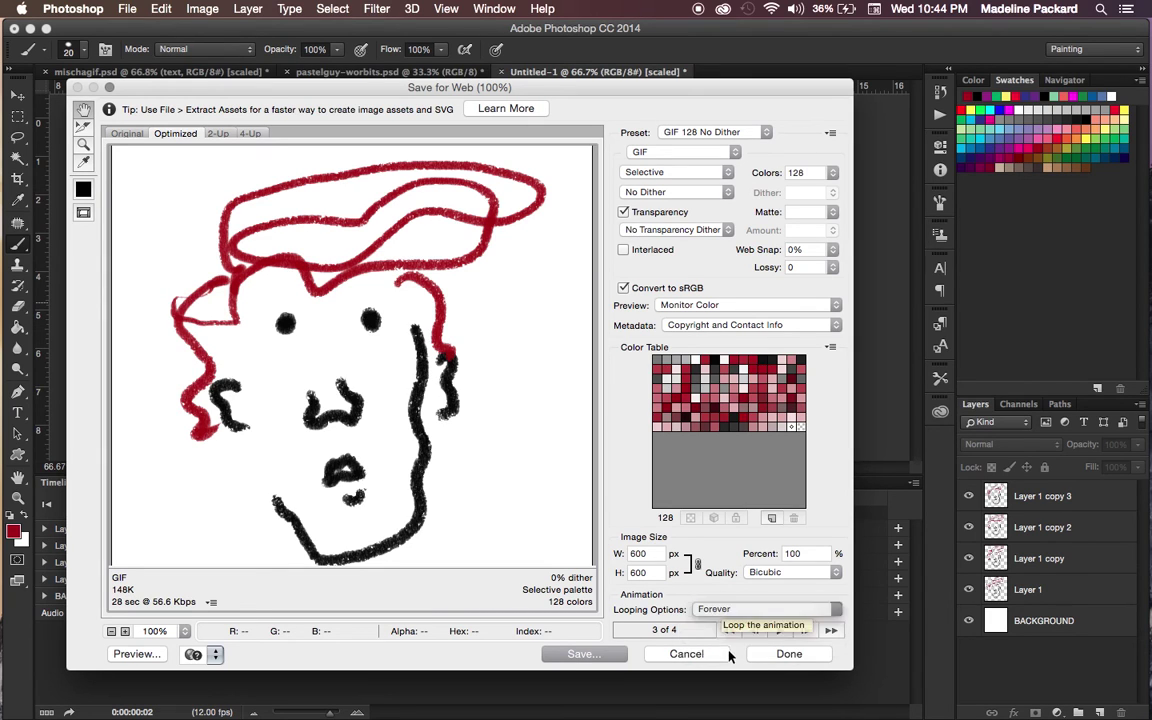
# Step: Save the optimized animation to the Desktop as BOY.gif
pyautogui.click(591, 658)
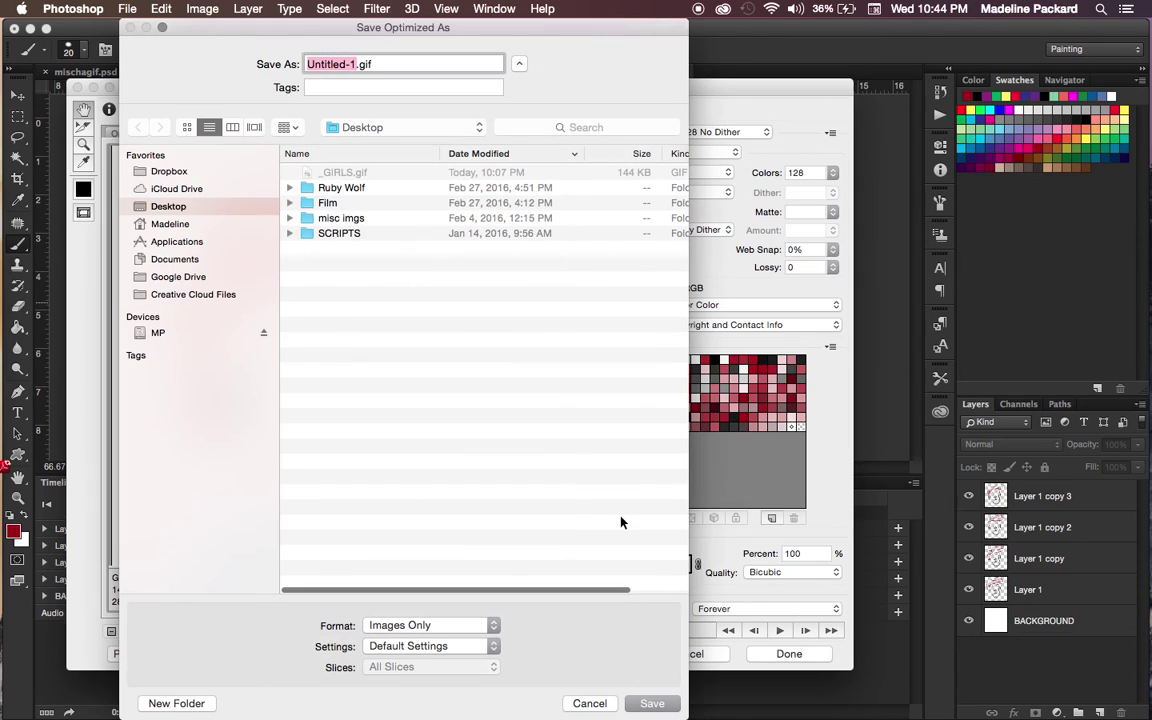
pyautogui.write('BOY')
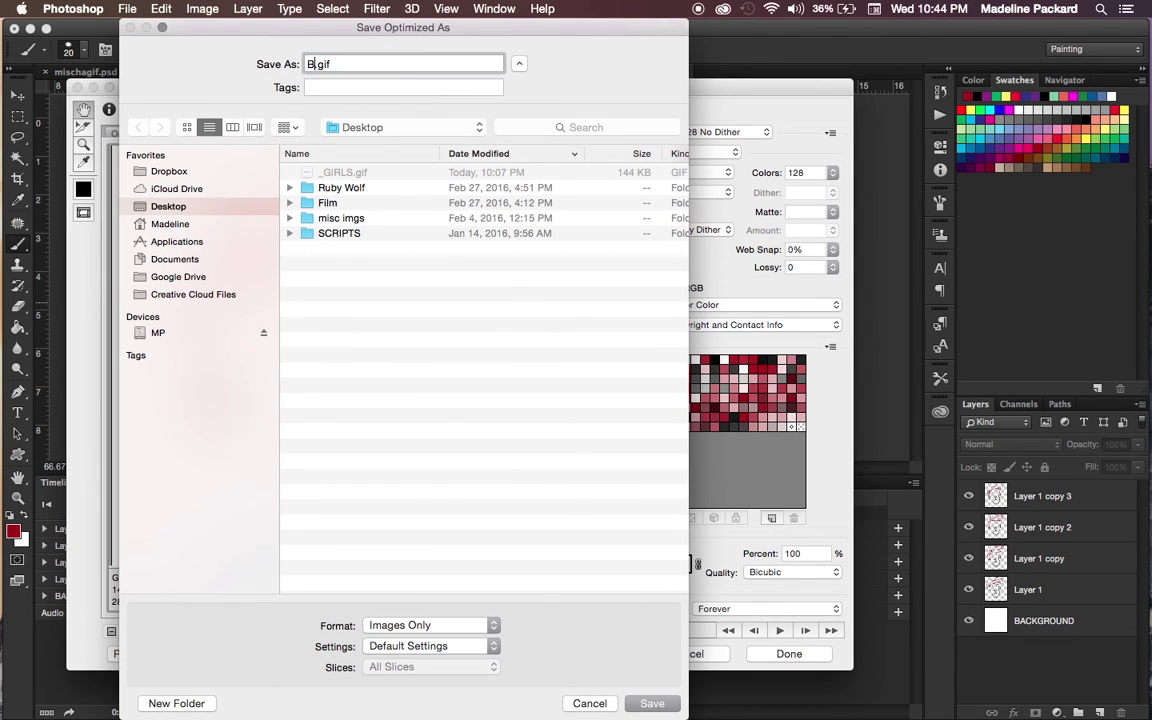
pyautogui.press('Return')
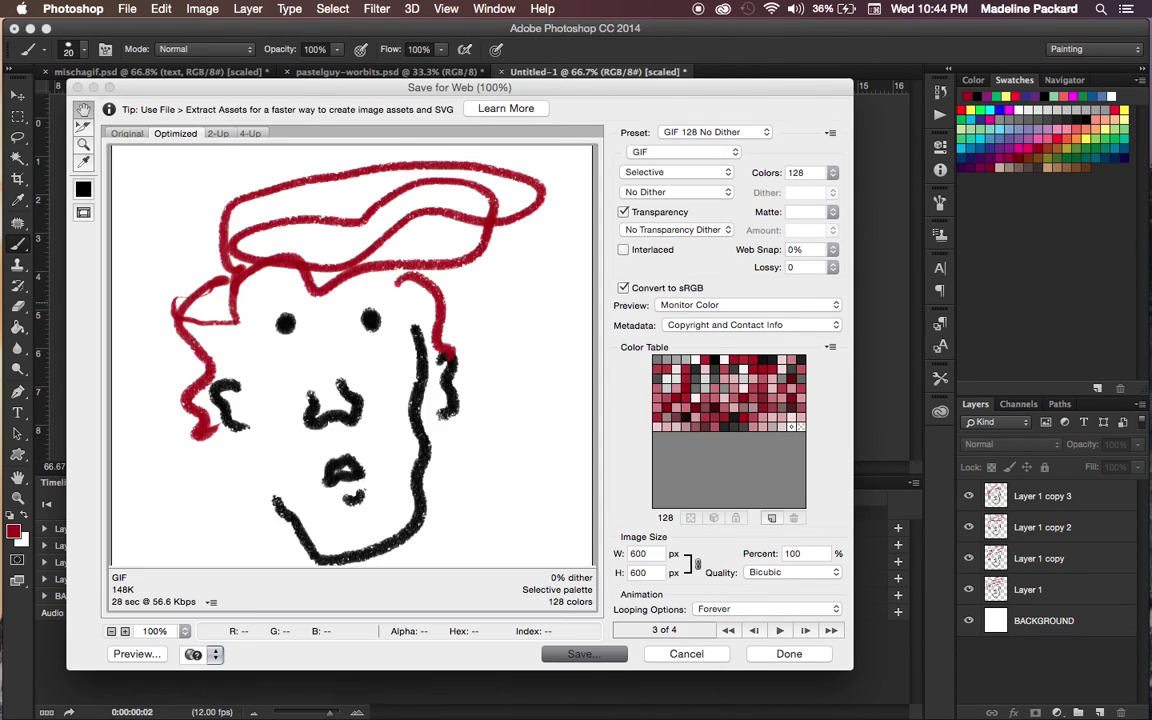
# Step: Switch to the desktop in Finder, preview the exported BOY.gif, and close the preview
pyautogui.press('super+h')
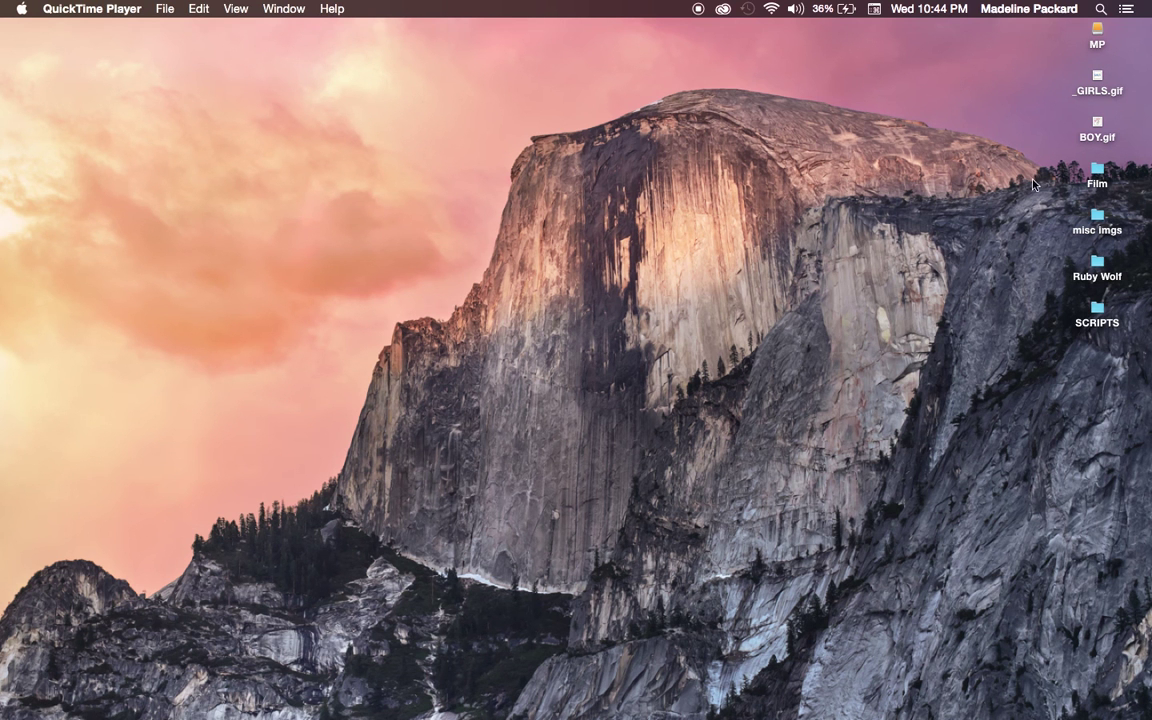
pyautogui.click(1096, 124)
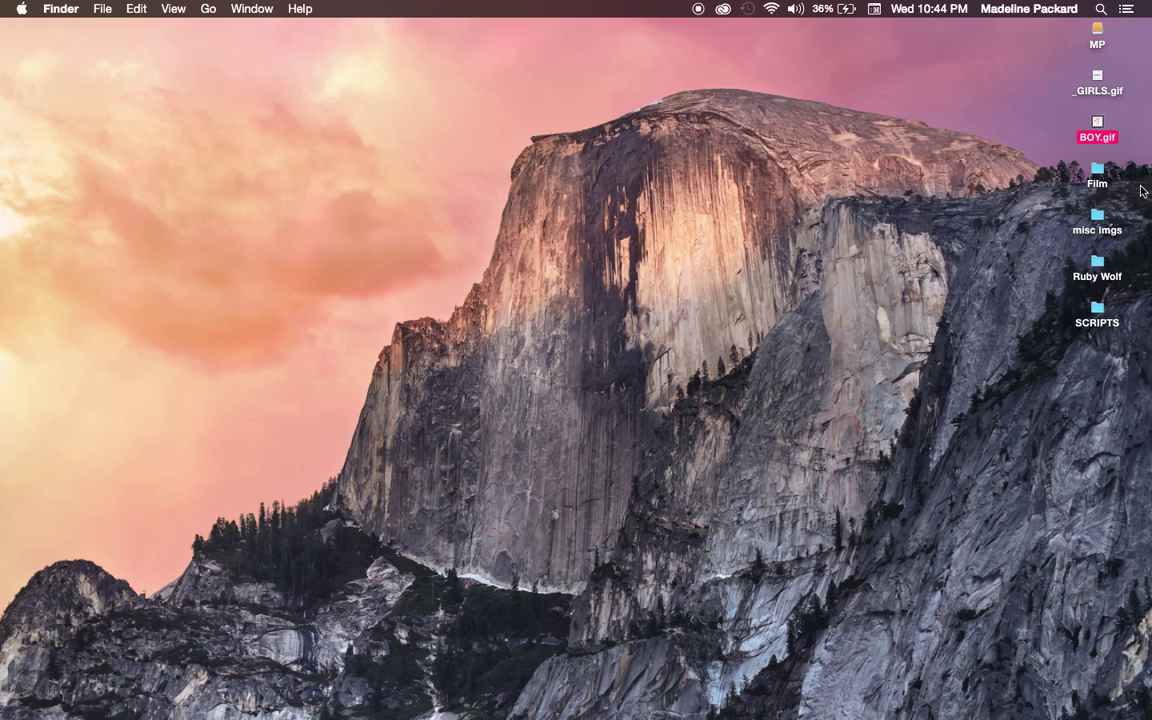
pyautogui.press('space')
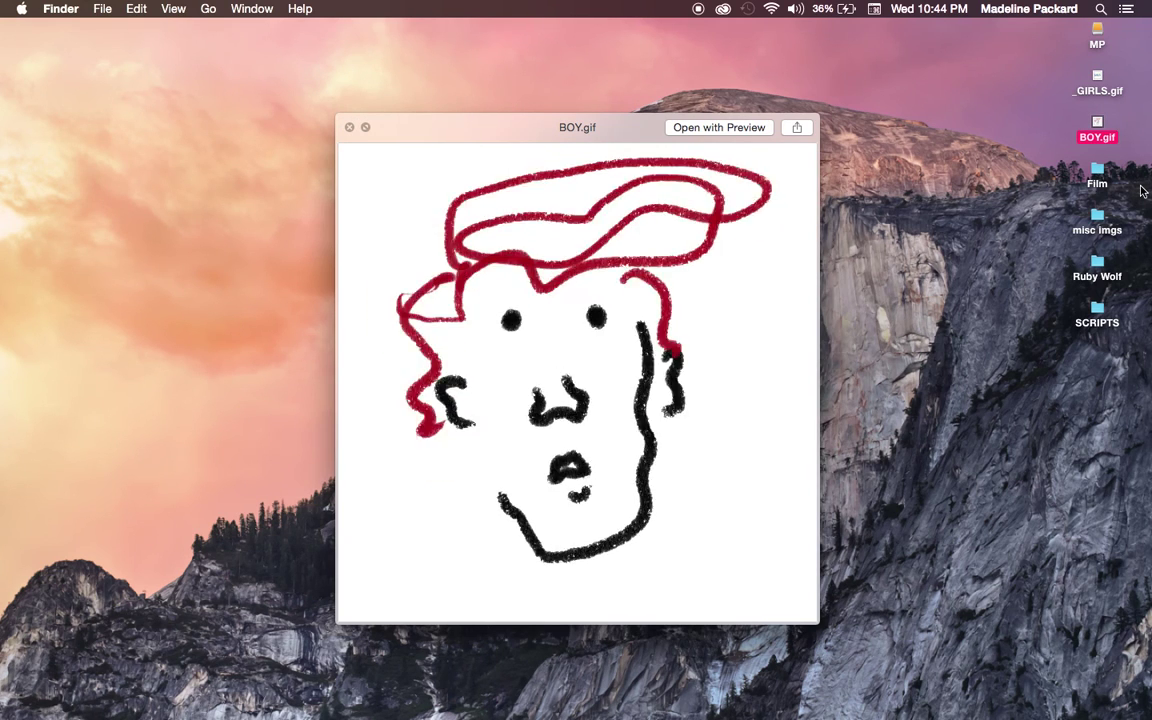
pyautogui.click(349, 128)
# Step: Switch back to Photoshop and move the playhead to the first frame of the face animation
pyautogui.moveTo(2, 426)
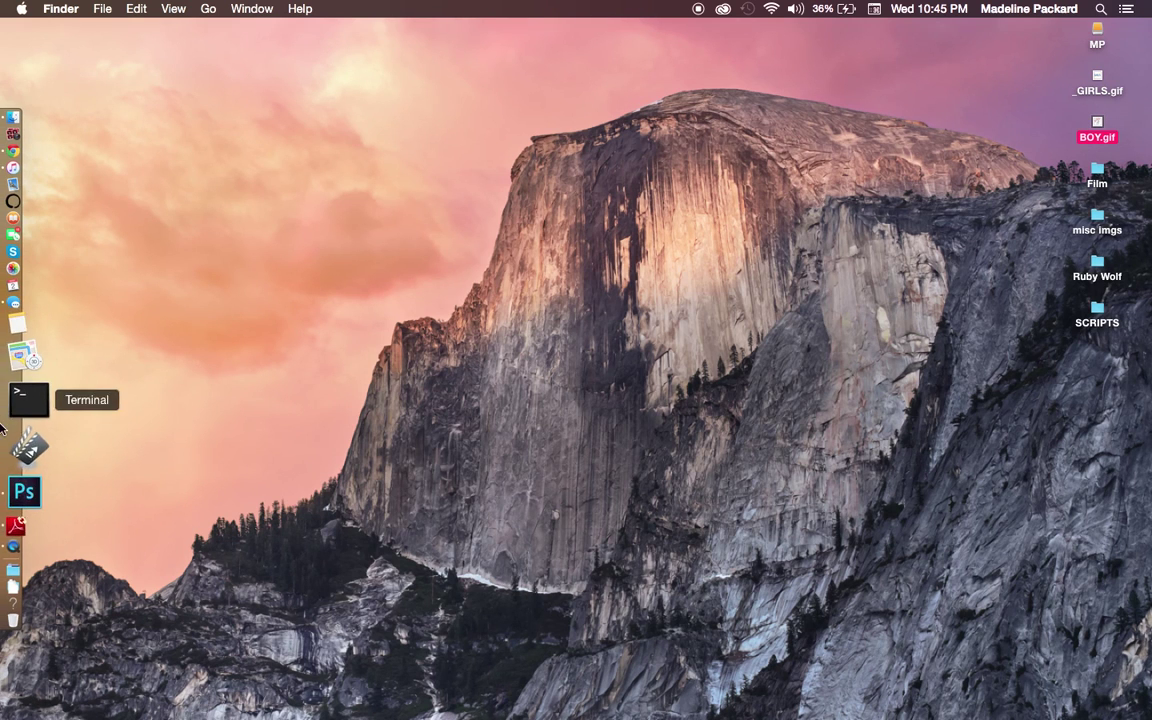
pyautogui.click(22, 445)
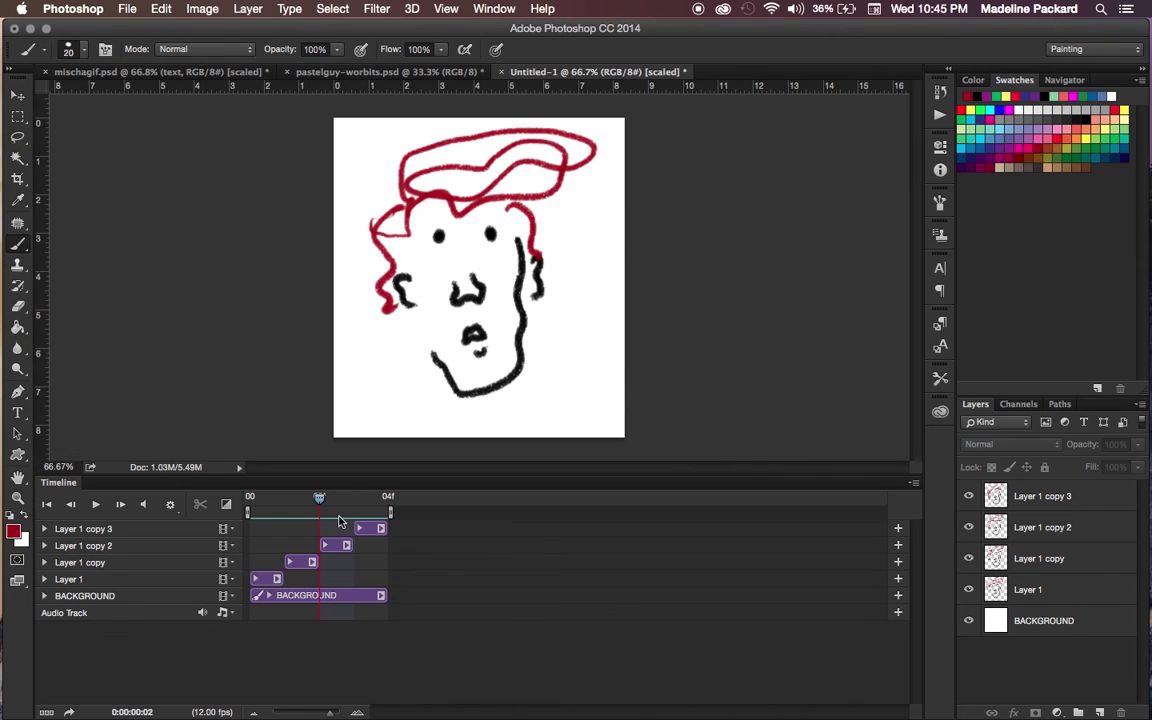
pyautogui.moveTo(319, 497); pyautogui.dragTo(250, 497)
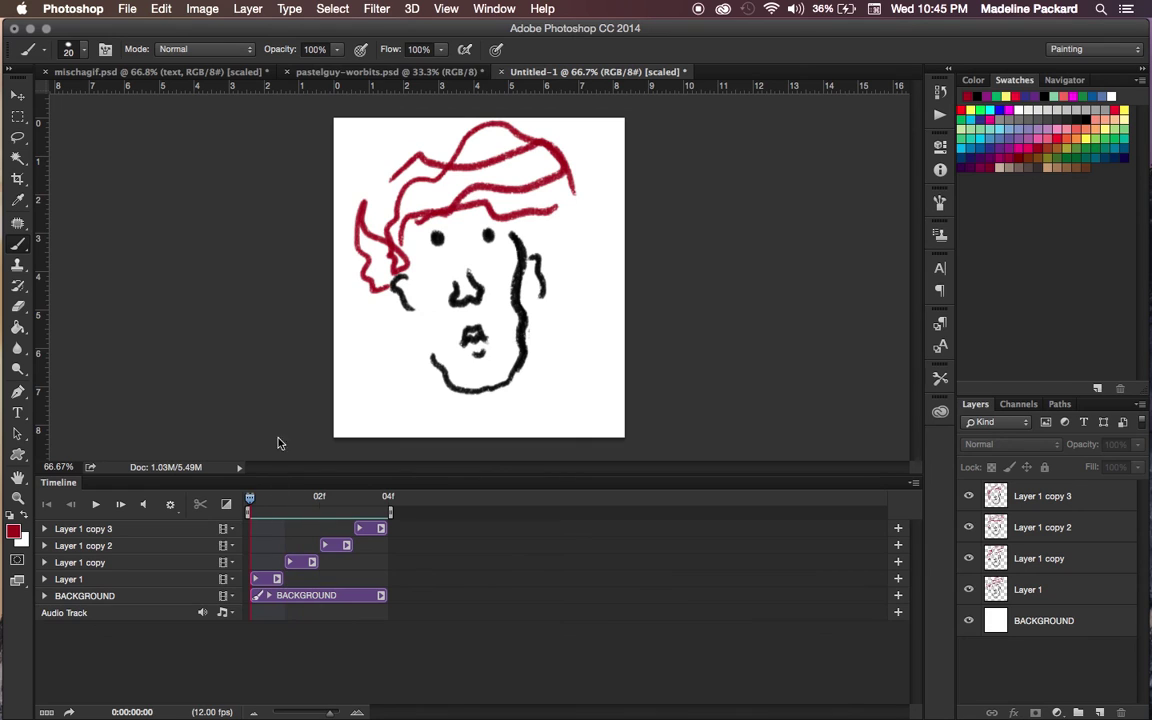
# Step: Examine the pastel portrait and its staggered single-frame layers in pastelguy-worbits.psd
pyautogui.click(372, 74)
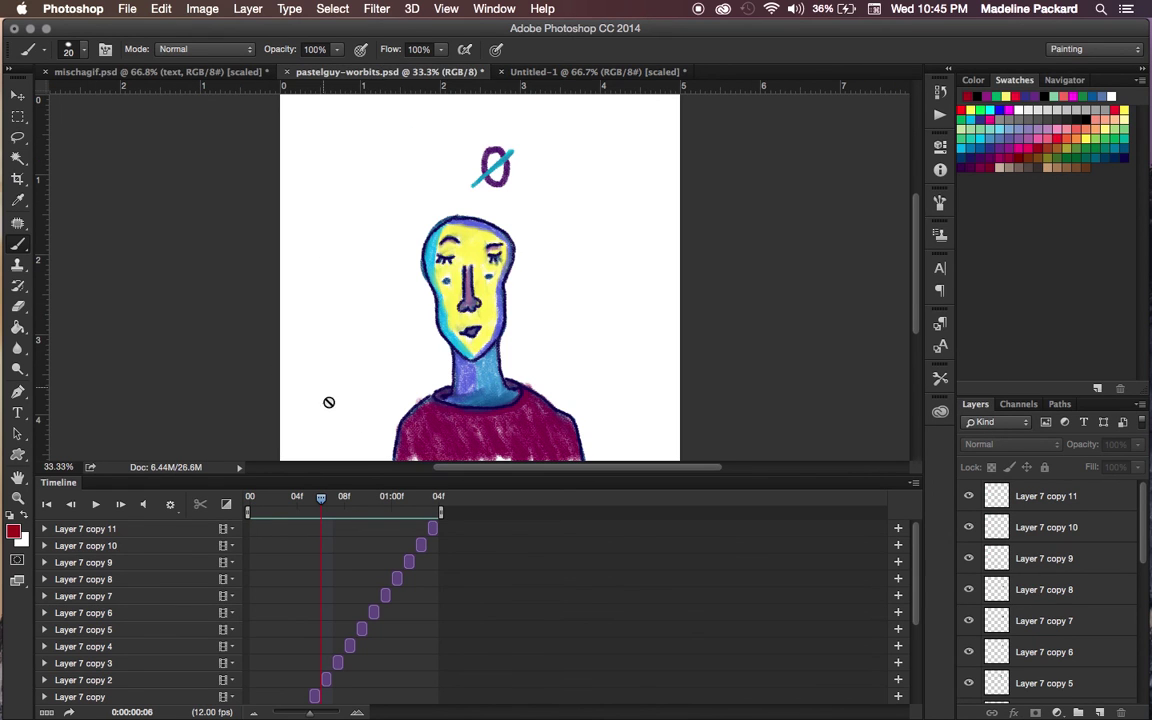
pyautogui.scroll(-2, 918, 300)
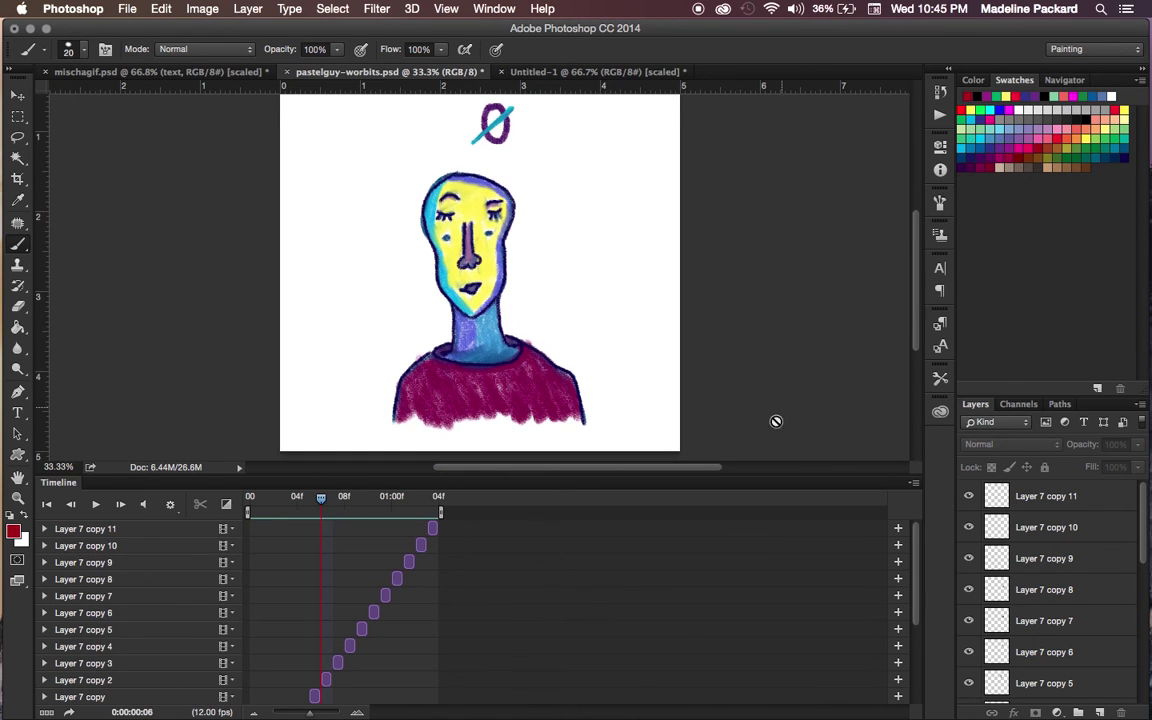
pyautogui.moveTo(777, 476)
pyautogui.mouseDown()
pyautogui.moveTo(640, 478)
pyautogui.moveTo(630, 406)
pyautogui.mouseUp()
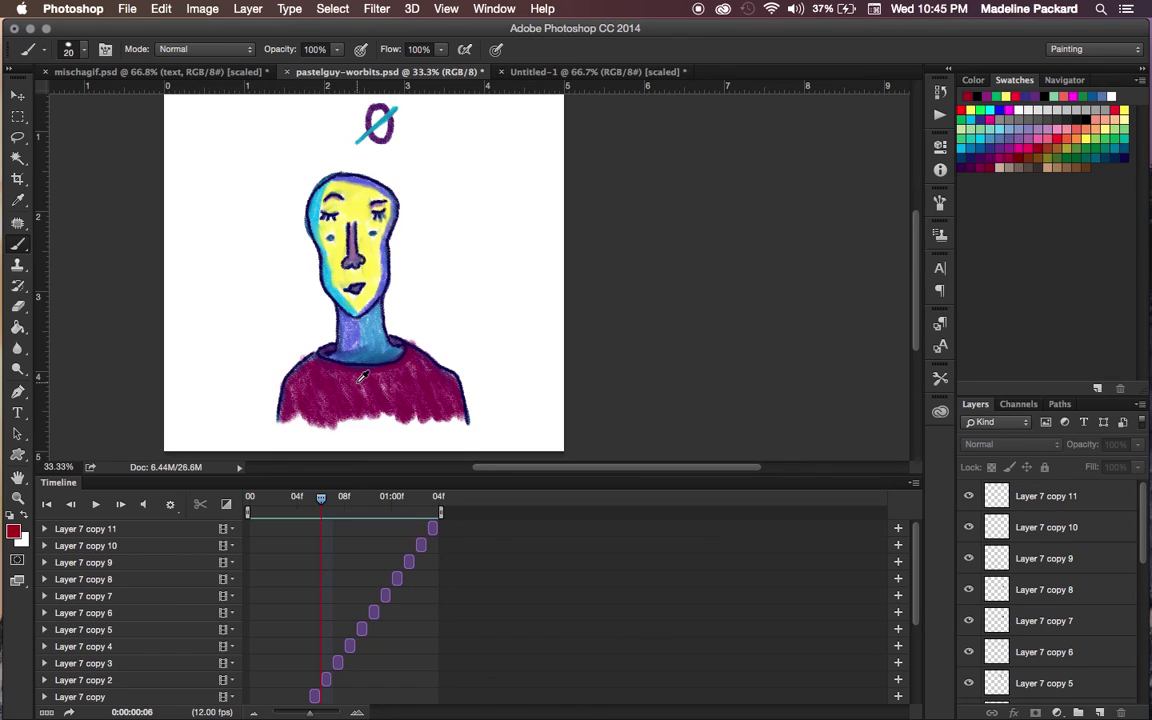
pyautogui.scroll(5, 363, 376)
pyautogui.scroll(-4, 360, 380)
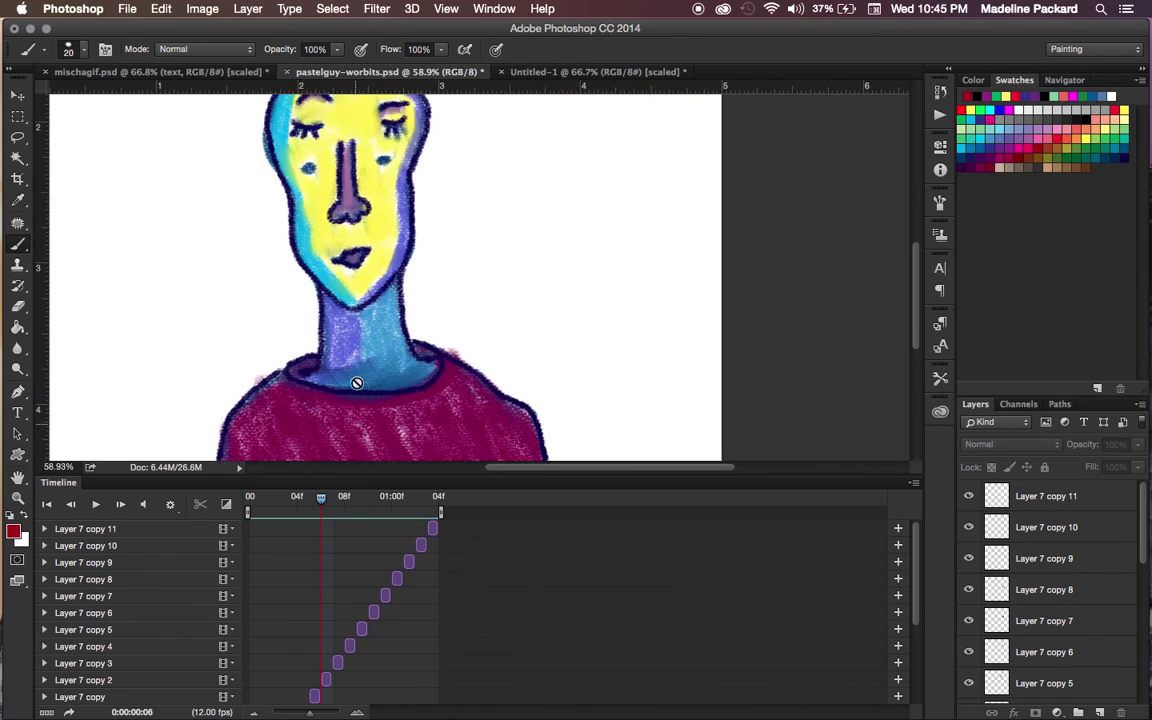
pyautogui.scroll(-3, 357, 383)
pyautogui.scroll(3, 357, 383)
pyautogui.scroll(-4, 357, 383)
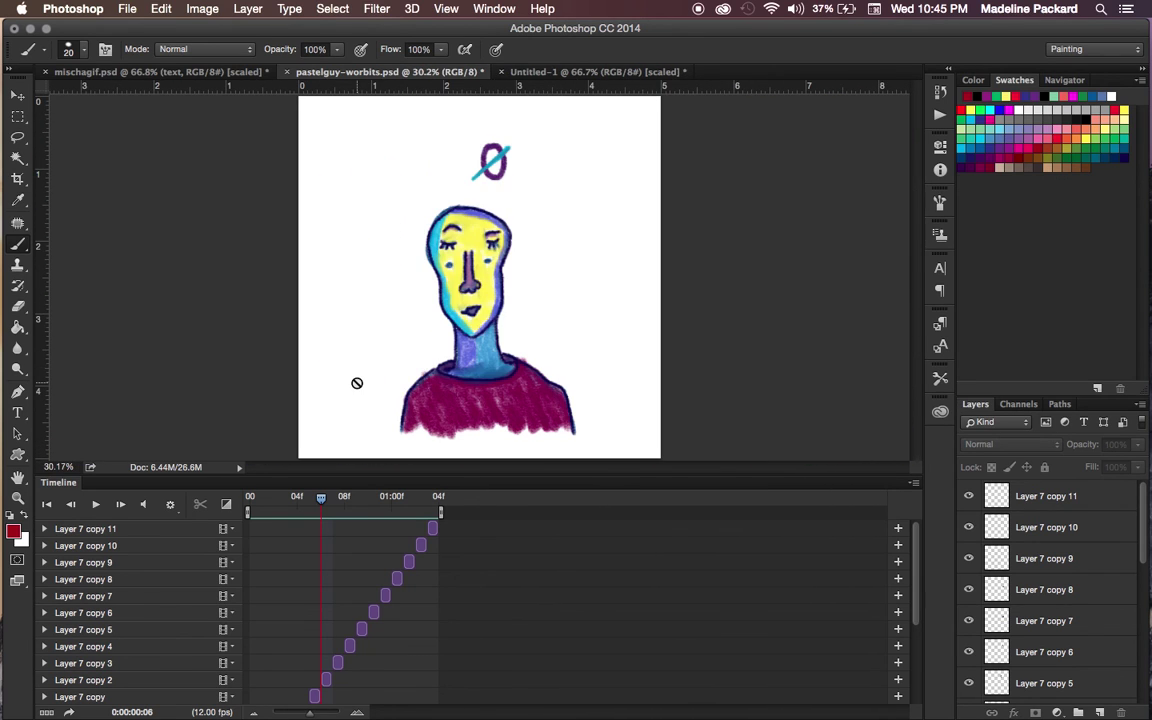
# Step: Scrub through the mischagif.psd timeline to about 0:00:05:09 to review its animation, and return to the Untitled-1 document
pyautogui.click(150, 71)
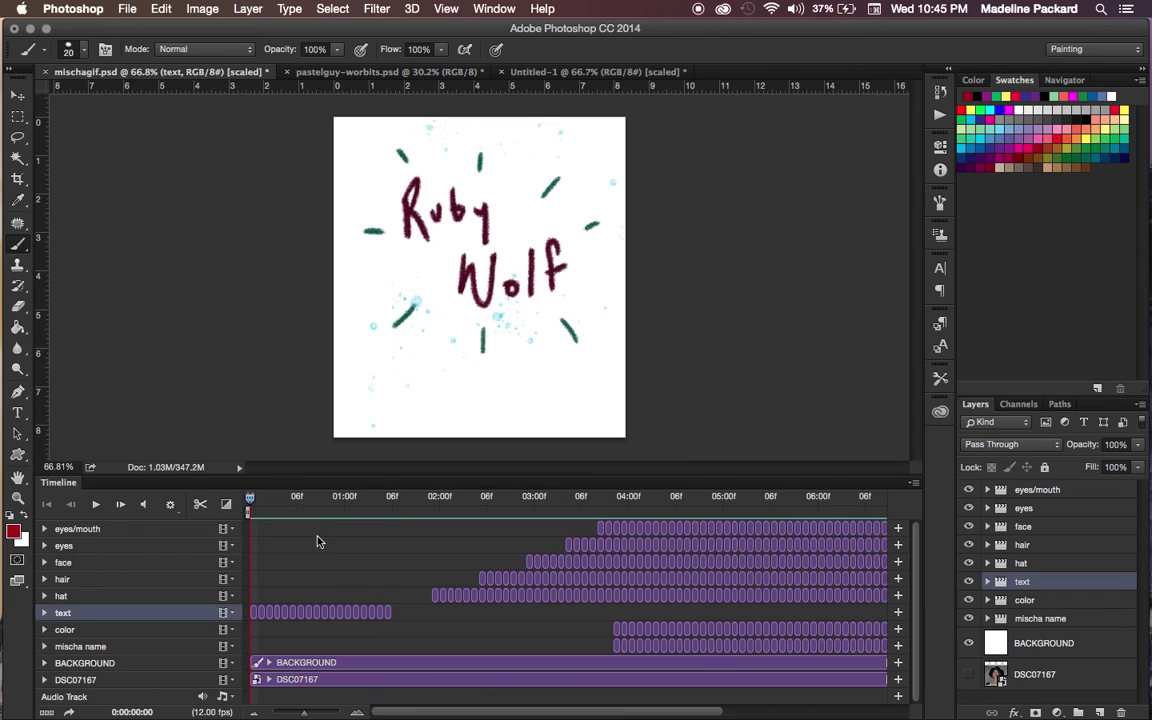
pyautogui.moveTo(278, 497); pyautogui.dragTo(795, 472)
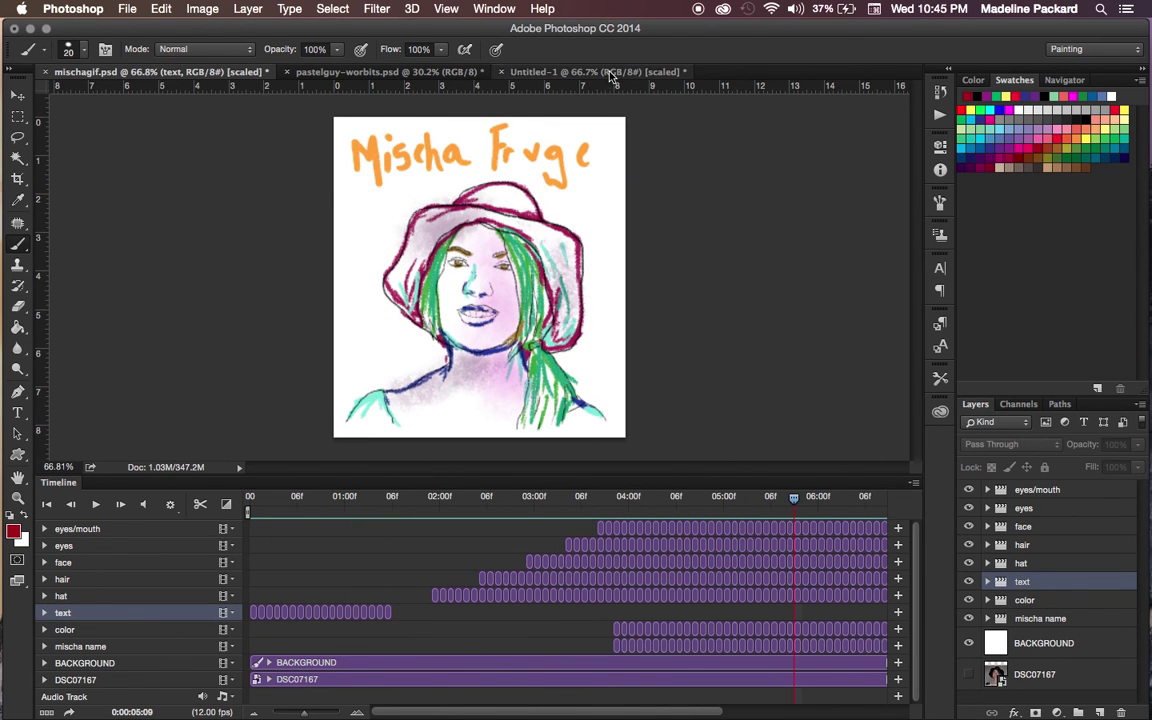
pyautogui.click(592, 72)
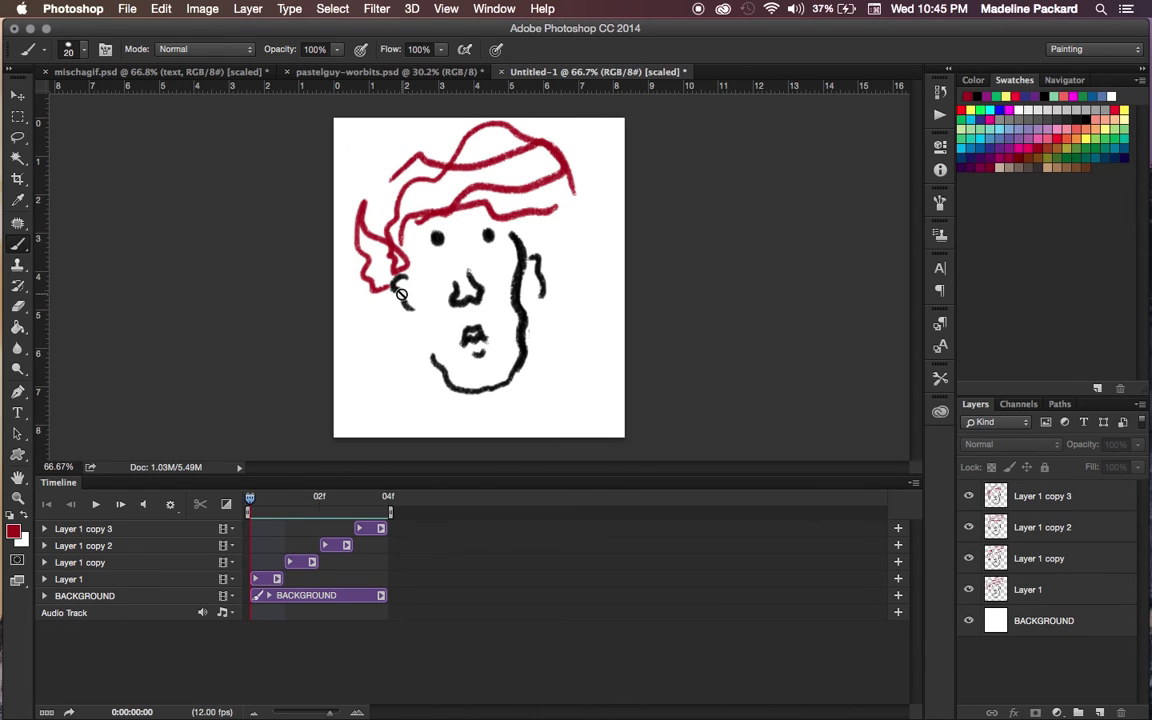